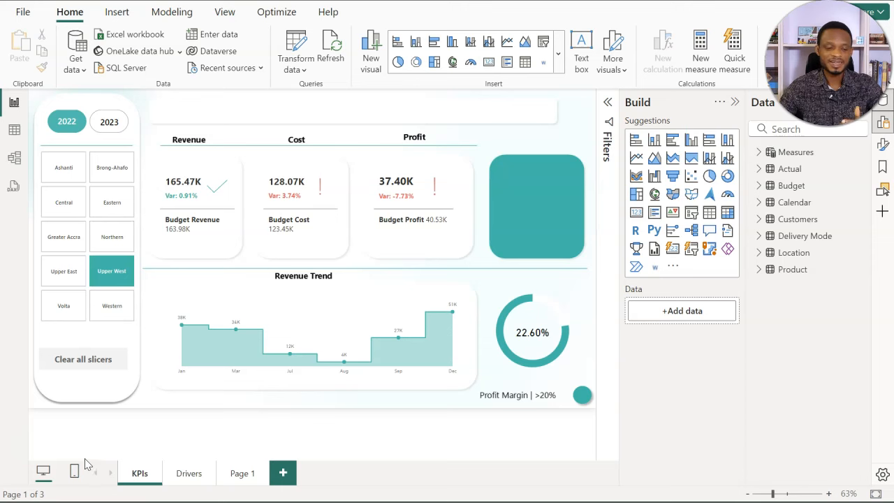
Filter the KPI report by the Northern, Greater Accra, Central, Ashanti and Brong-Ahafo regions in turn to compare the figures
{"action": "left_click", "coordinate": [109, 239]}
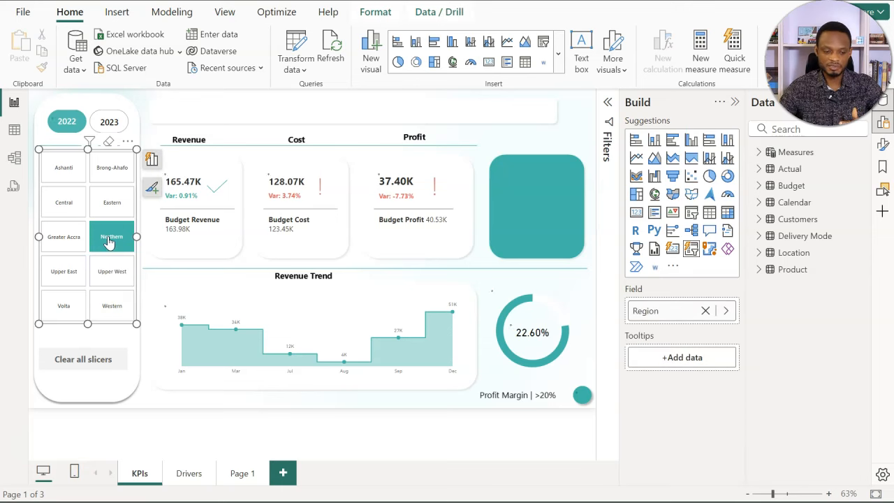
{"action": "left_click", "coordinate": [66, 232]}
{"action": "left_click", "coordinate": [66, 204]}
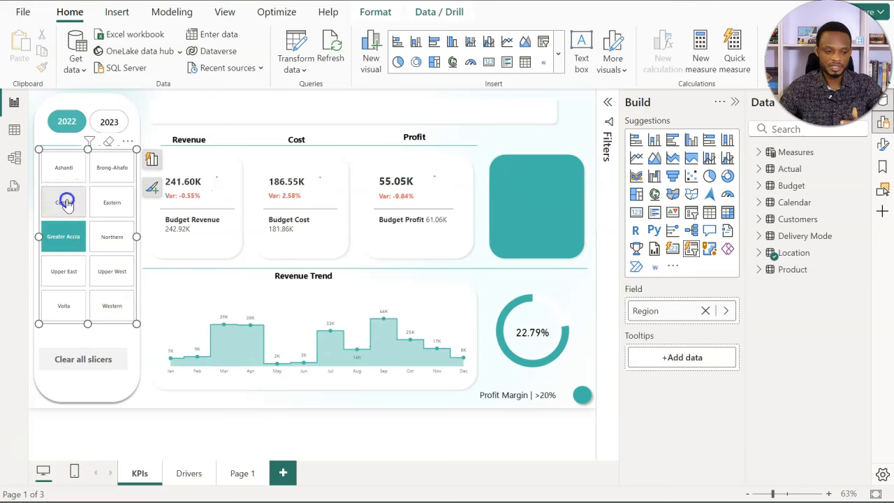
{"action": "left_click", "coordinate": [65, 166]}
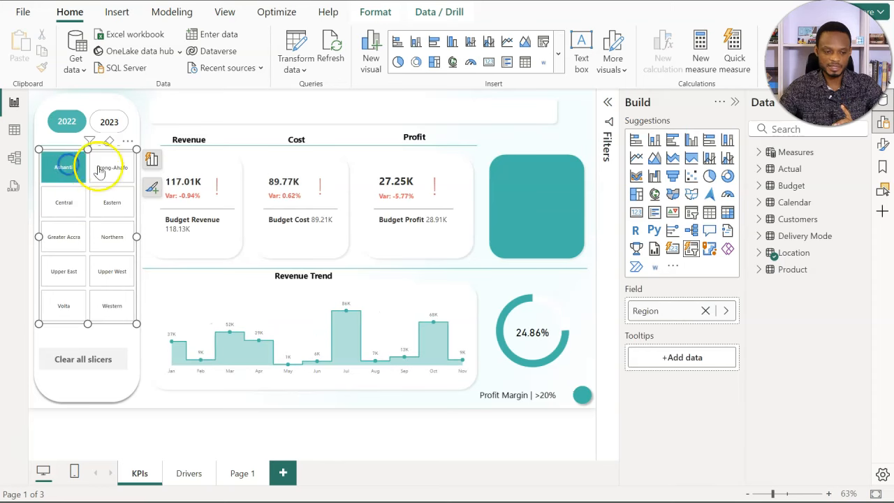
{"action": "left_click", "coordinate": [109, 168]}
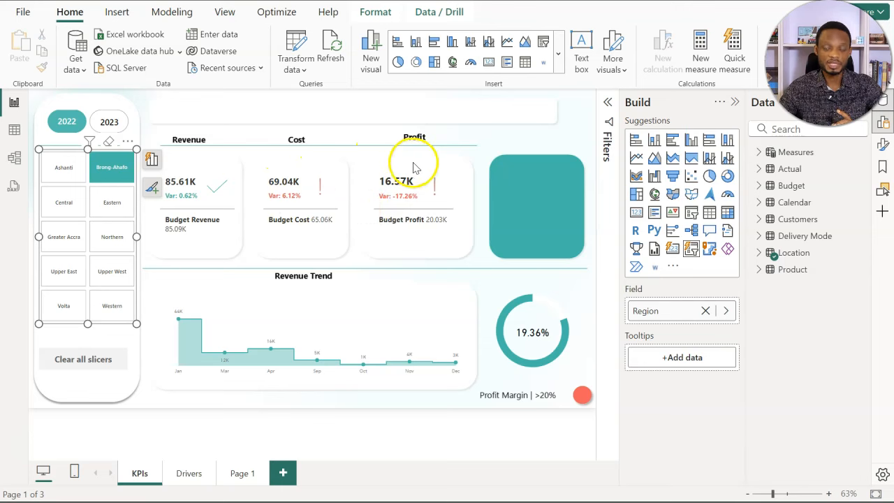
Compare 2023 with 2022 for the chosen region, return to 2022, and filter the report to the Northern region
{"action": "left_click", "coordinate": [110, 122]}
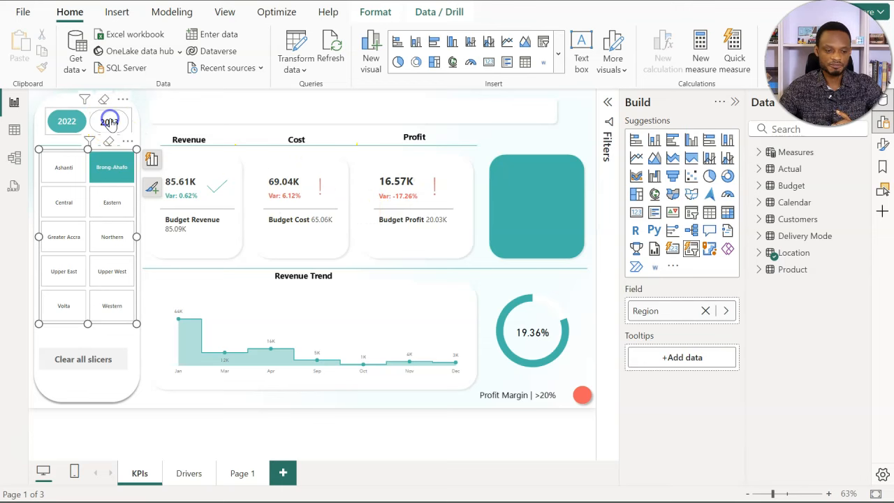
{"action": "left_click", "coordinate": [69, 122]}
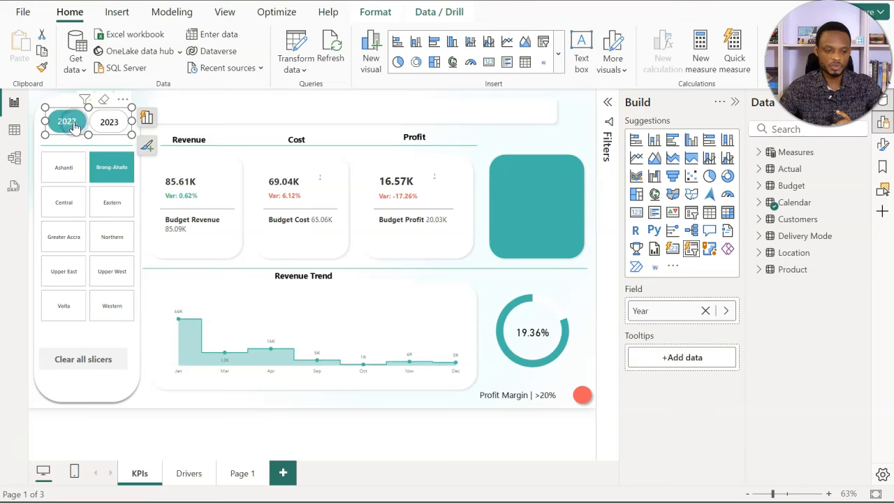
{"action": "left_click", "coordinate": [104, 123]}
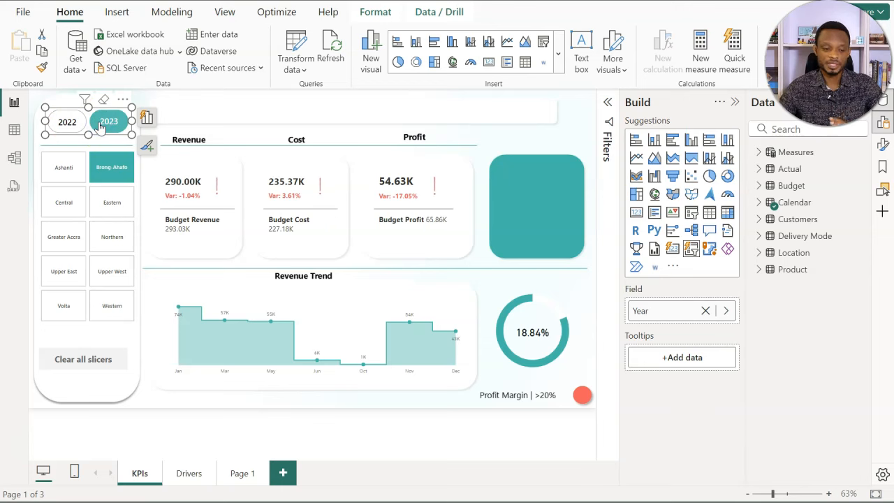
{"action": "left_click", "coordinate": [69, 123]}
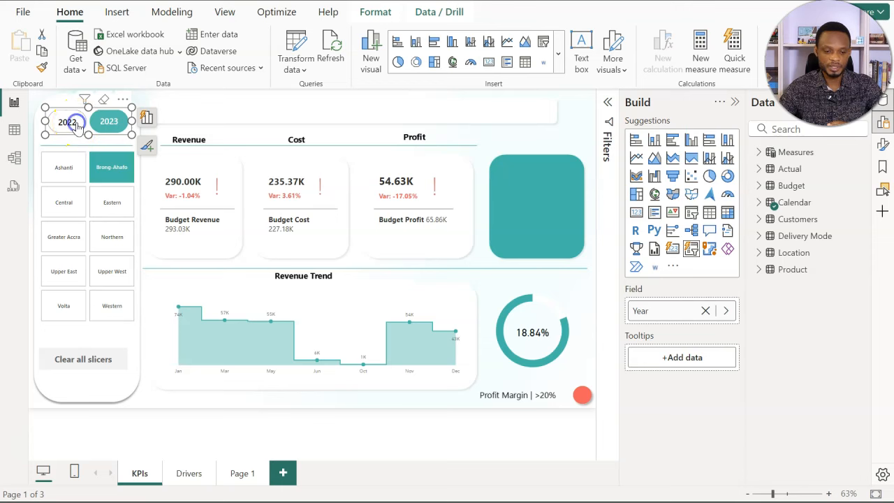
{"action": "left_click", "coordinate": [201, 281]}
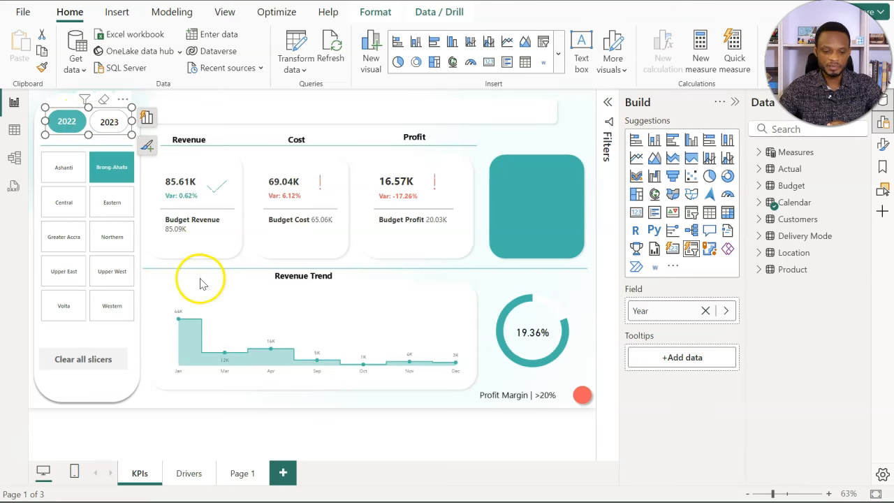
{"action": "left_click", "coordinate": [111, 236]}
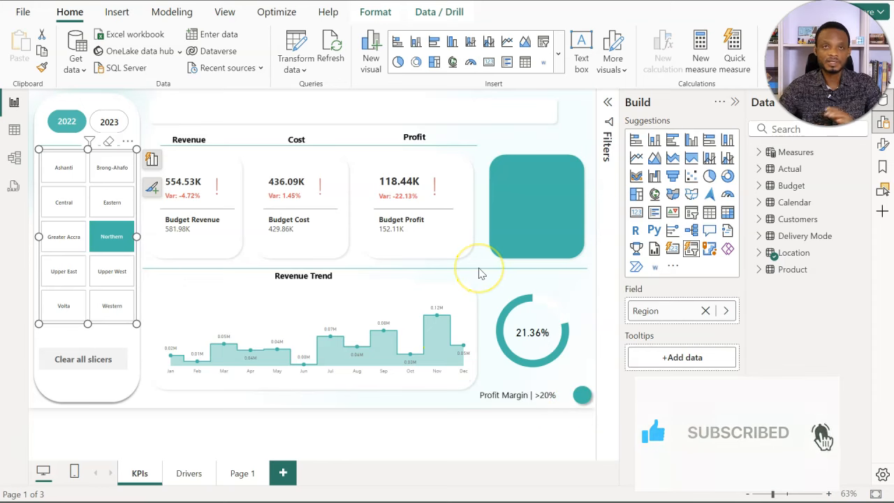
Insert a Narrative visual on the KPIs page and widen it toward the Profit card
{"action": "left_click", "coordinate": [488, 137]}
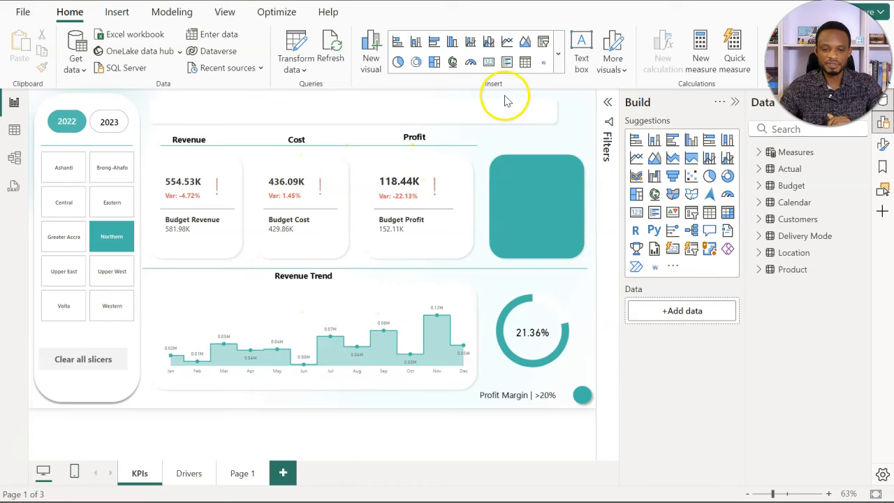
{"action": "left_click", "coordinate": [557, 62]}
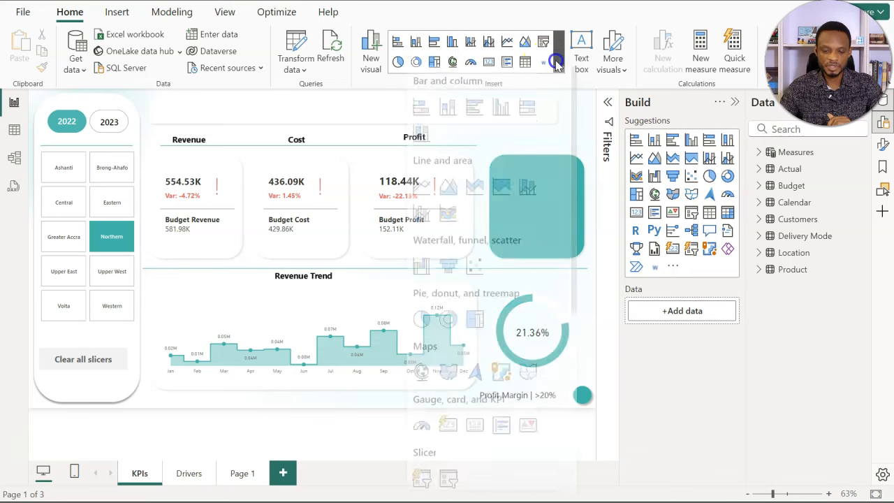
{"action": "scroll", "coordinate": [458, 195], "scroll_direction": "down", "scroll_amount": 1}
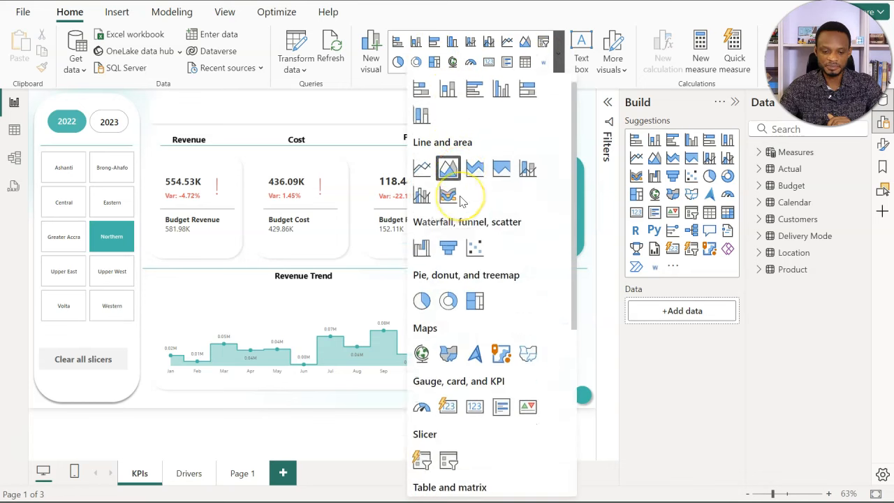
{"action": "scroll", "coordinate": [460, 201], "scroll_direction": "down", "scroll_amount": 5}
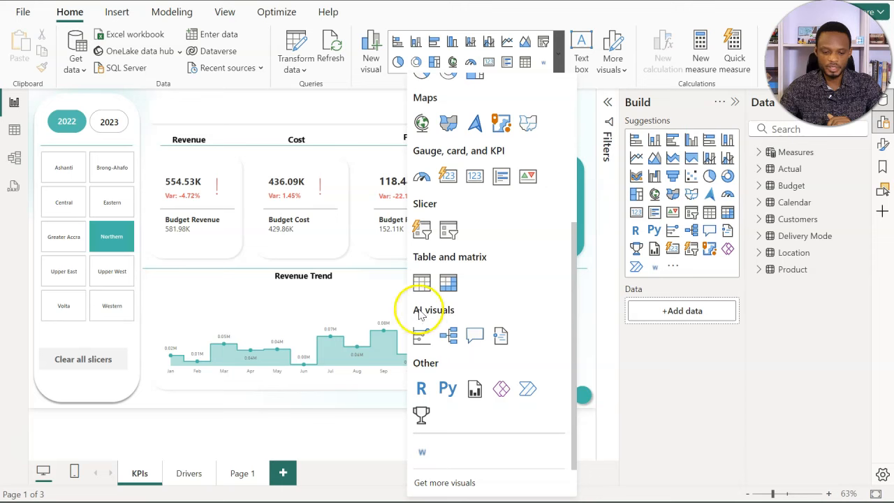
{"action": "left_click", "coordinate": [500, 337]}
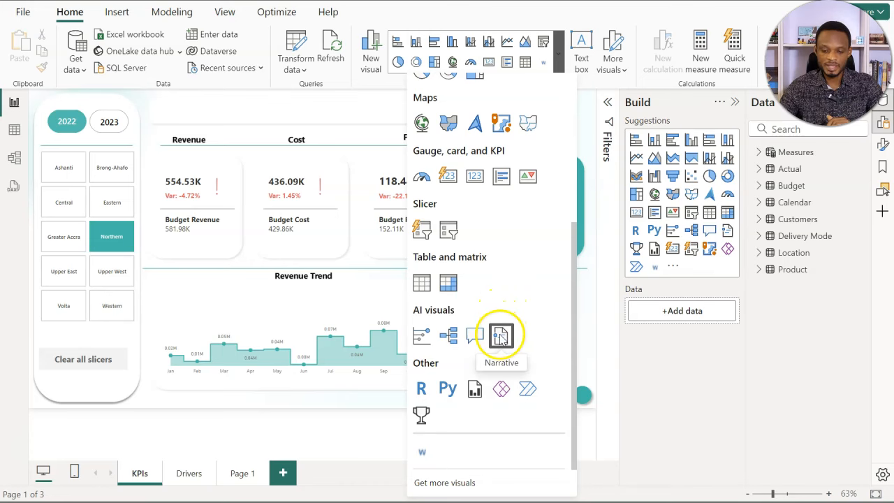
{"action": "left_click", "coordinate": [500, 337]}
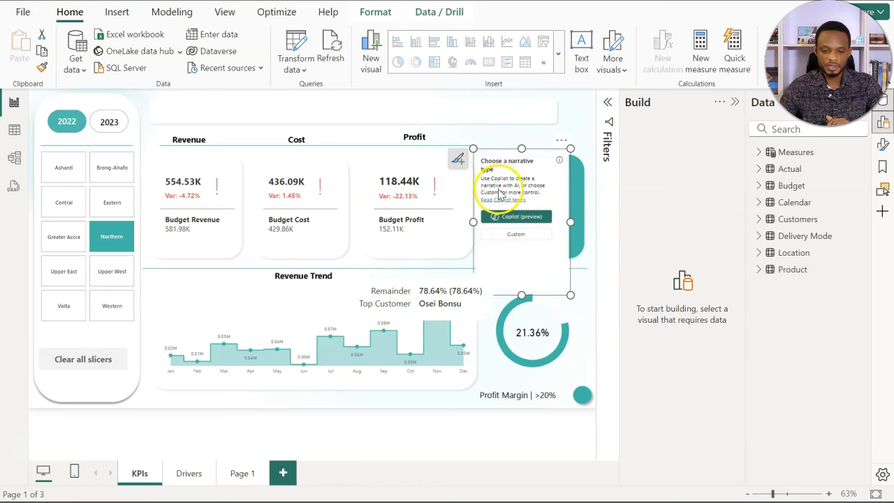
{"action": "left_click_drag", "start_coordinate": [472, 148], "coordinate": [402, 141]}
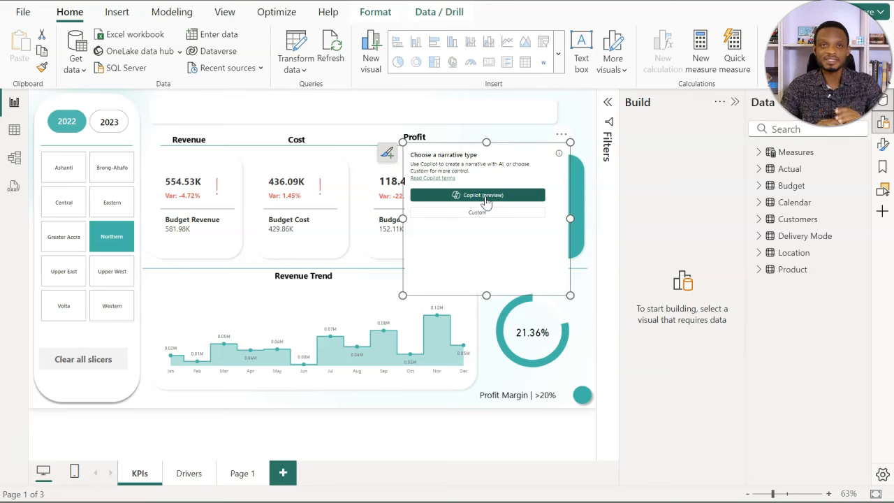
Generate the narrative using the Custom type and move its box slightly up over the Profit card
{"action": "left_click", "coordinate": [478, 218]}
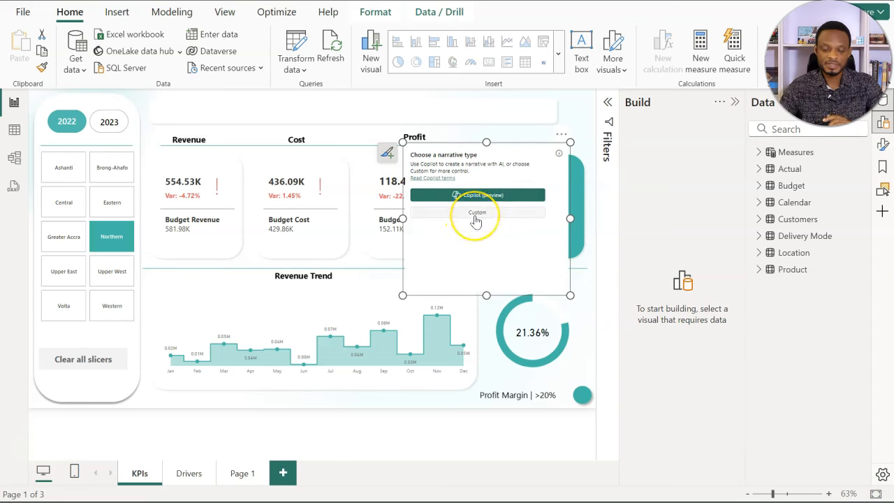
{"action": "left_click", "coordinate": [481, 192]}
{"action": "left_click", "coordinate": [486, 215]}
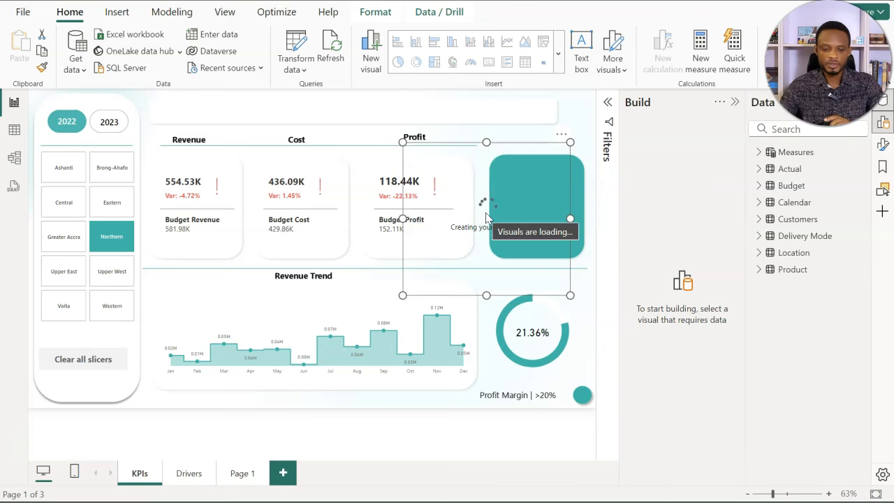
{"action": "left_click", "coordinate": [494, 172]}
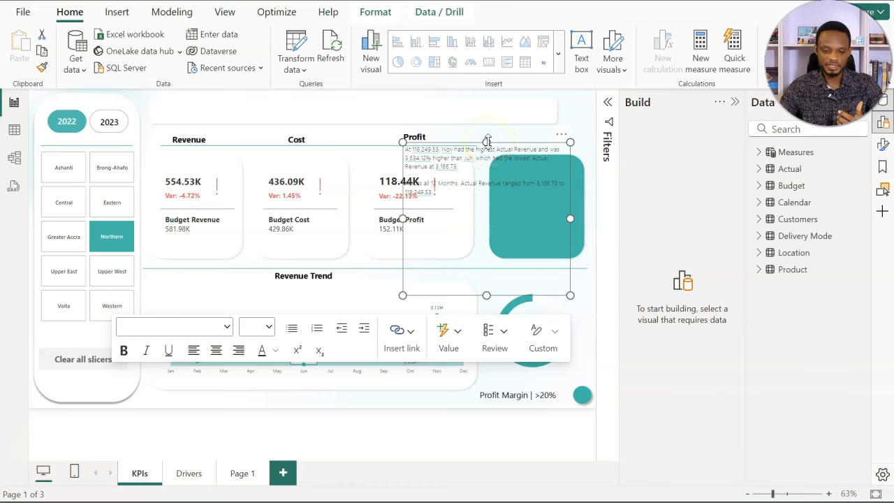
{"action": "left_click_drag", "start_coordinate": [487, 141], "coordinate": [484, 133]}
{"action": "left_click", "coordinate": [506, 155]}
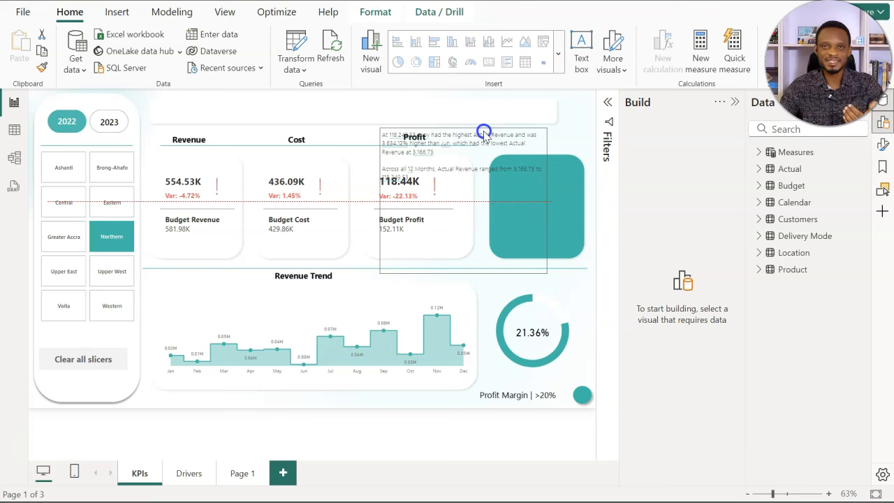
{"action": "left_click_drag", "start_coordinate": [484, 132], "coordinate": [484, 132]}
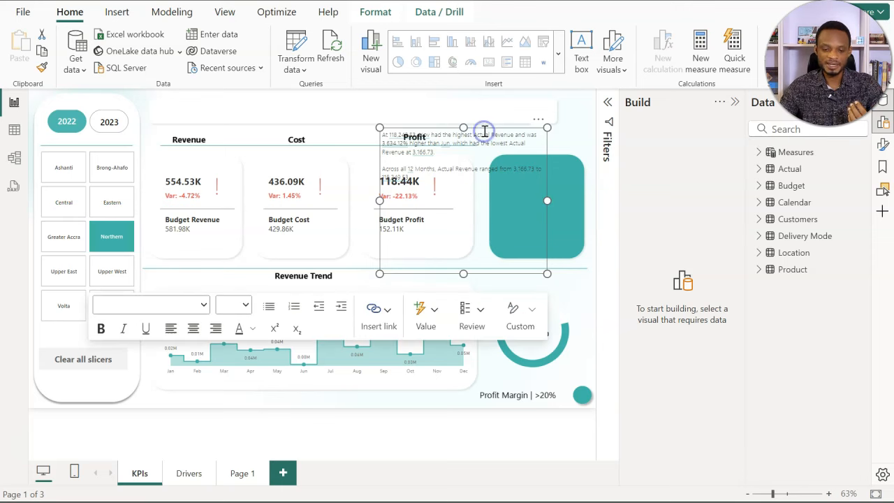
Turn on the narrative visual's background and set its transparency to 0%
{"action": "left_click", "coordinate": [537, 123]}
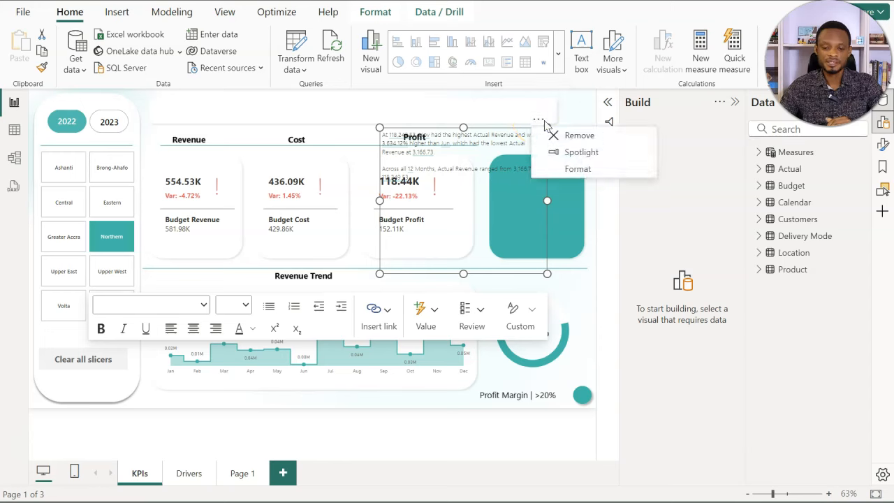
{"action": "left_click", "coordinate": [570, 170]}
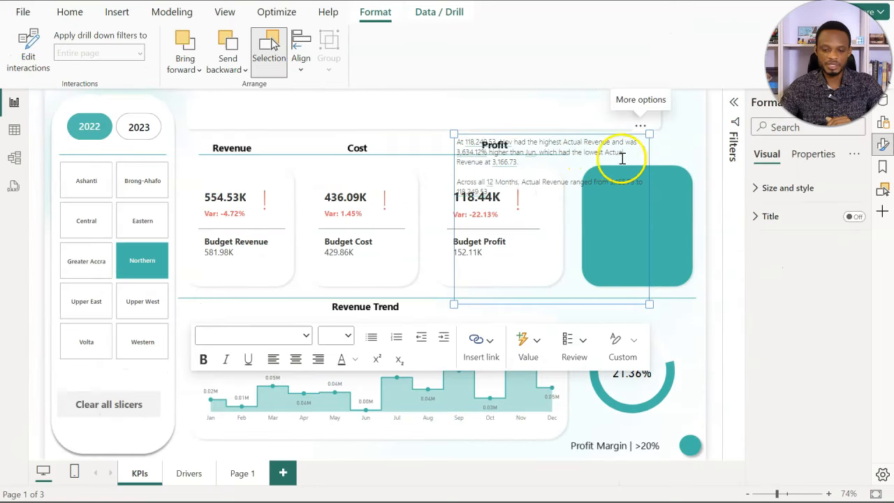
{"action": "left_click", "coordinate": [759, 192]}
{"action": "scroll", "coordinate": [785, 292], "scroll_direction": "down", "scroll_amount": 2}
{"action": "left_click", "coordinate": [851, 342]}
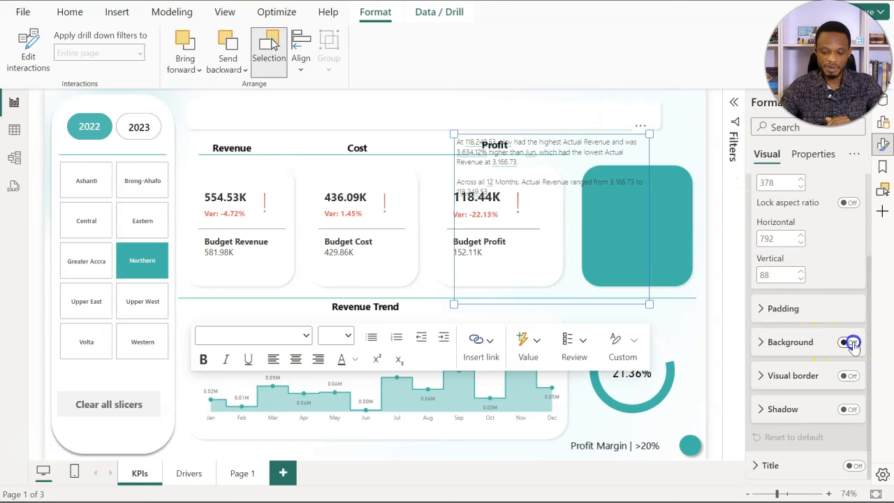
{"action": "left_click", "coordinate": [761, 342]}
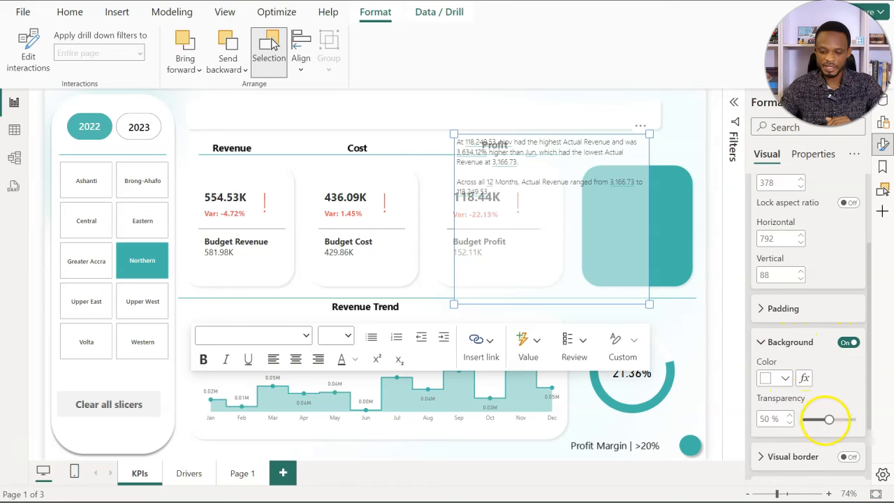
{"action": "left_click_drag", "start_coordinate": [829, 418], "coordinate": [803, 420]}
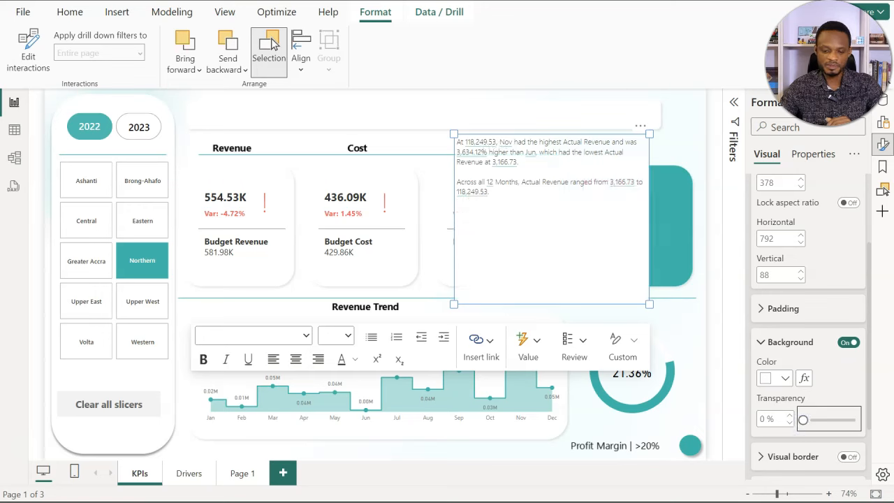
Make all the narrative text bold at size 18, with its box moved to the top of the page and widened
{"action": "left_click_drag", "start_coordinate": [562, 139], "coordinate": [535, 99]}
{"action": "left_click", "coordinate": [486, 154]}
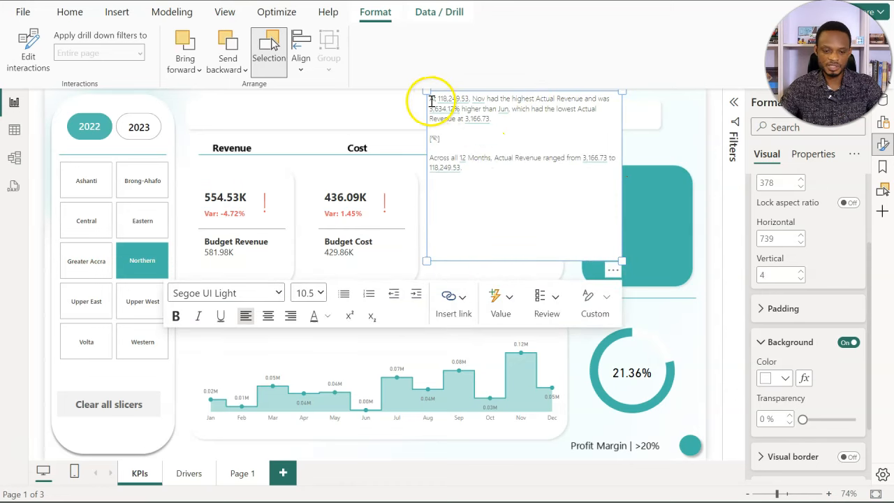
{"action": "key", "text": "ctrl+a"}
{"action": "left_click", "coordinate": [328, 292]}
{"action": "left_click", "coordinate": [327, 125]}
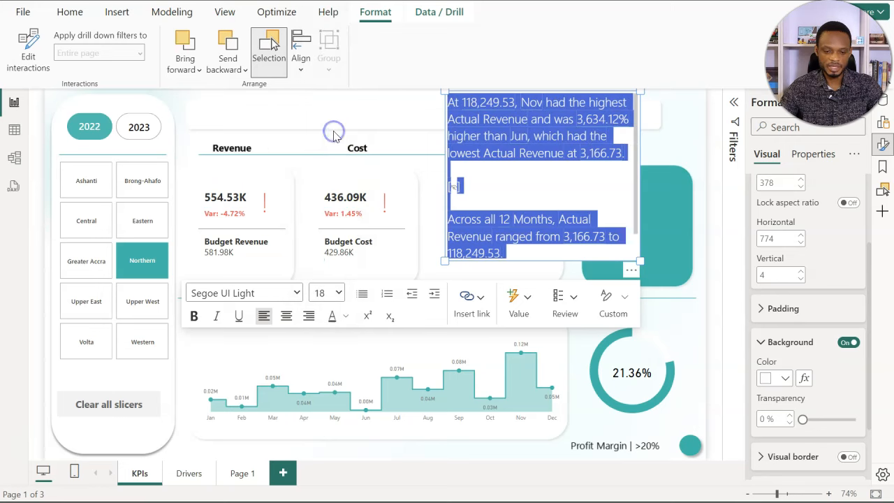
{"action": "left_click", "coordinate": [193, 314]}
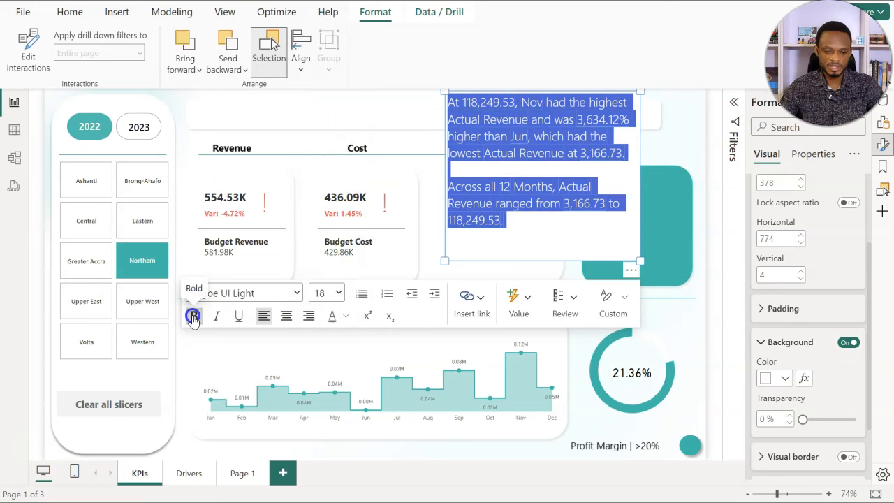
{"action": "left_click_drag", "start_coordinate": [439, 258], "coordinate": [413, 258]}
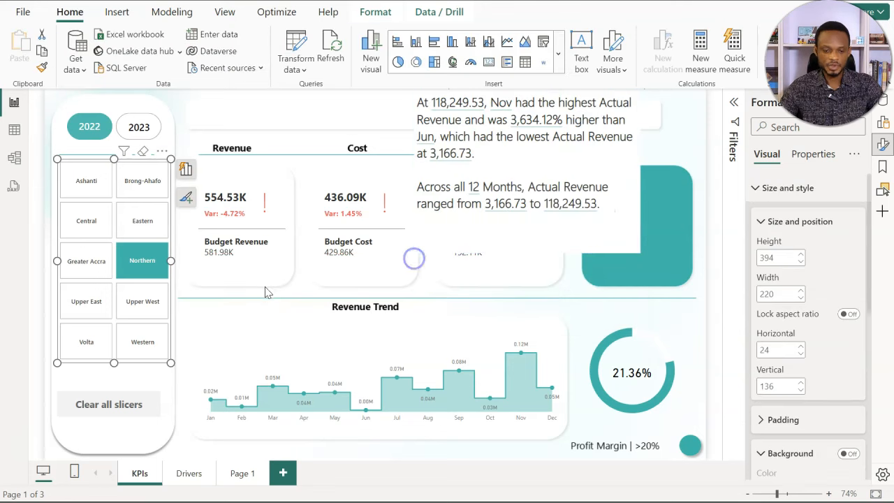
Filter the report by the Eastern and Upper West regions and by 2023 to check how the narrative responds
{"action": "left_click", "coordinate": [141, 221]}
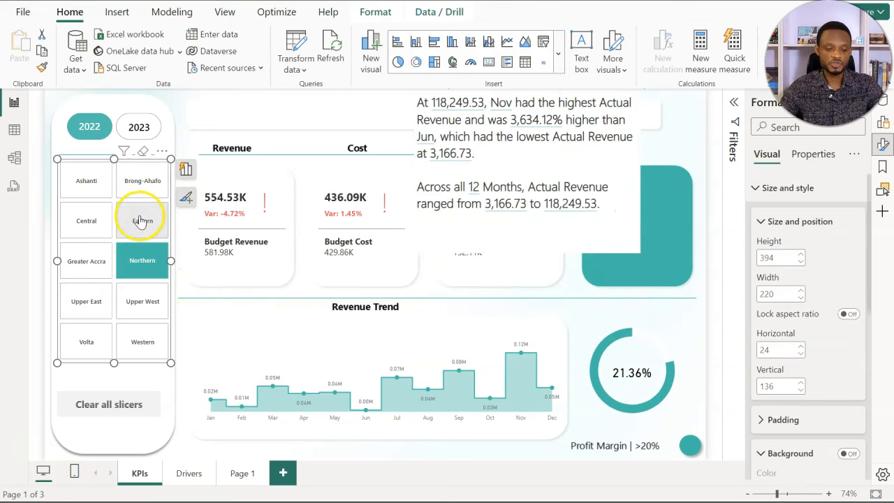
{"action": "left_click", "coordinate": [140, 302]}
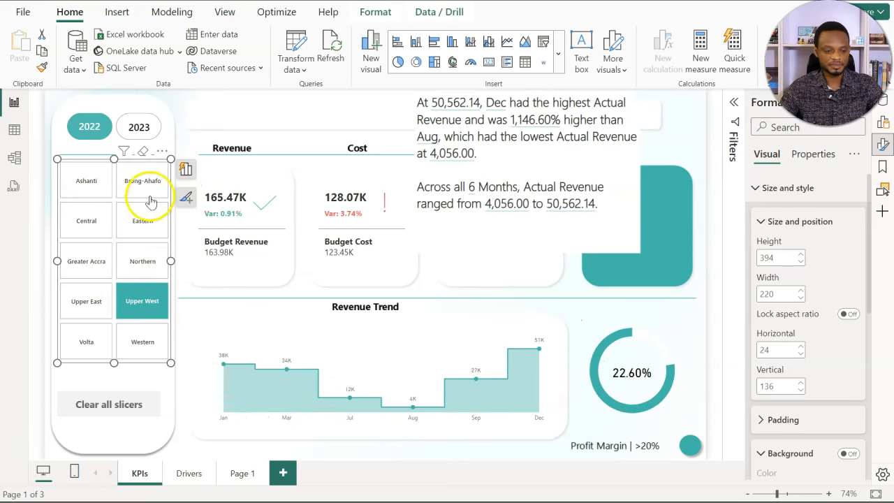
{"action": "left_click", "coordinate": [142, 129]}
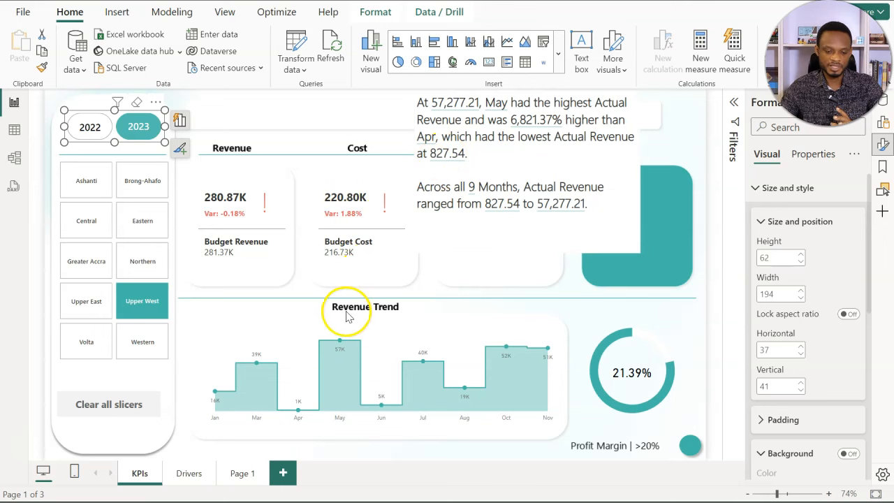
{"action": "mouse_move", "coordinate": [342, 348]}
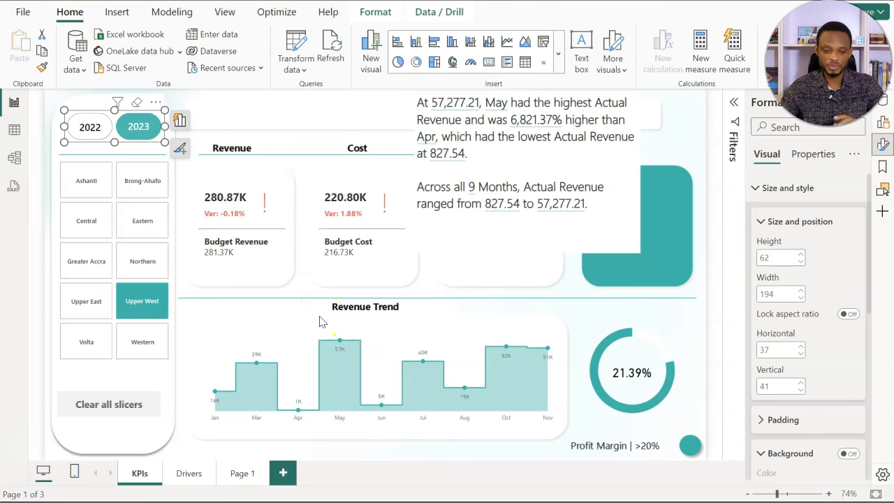
Examine the definition, result, number format and name of the auto-generated maximum revenue value in the narrative's first sentence
{"action": "left_click", "coordinate": [449, 112]}
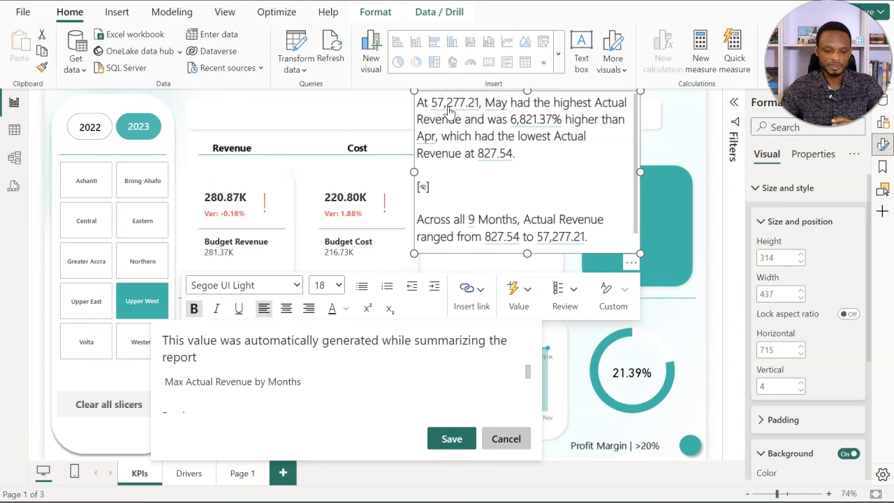
{"action": "scroll", "coordinate": [339, 377], "scroll_direction": "down", "scroll_amount": 3}
{"action": "scroll", "coordinate": [339, 377], "scroll_direction": "up", "scroll_amount": 2}
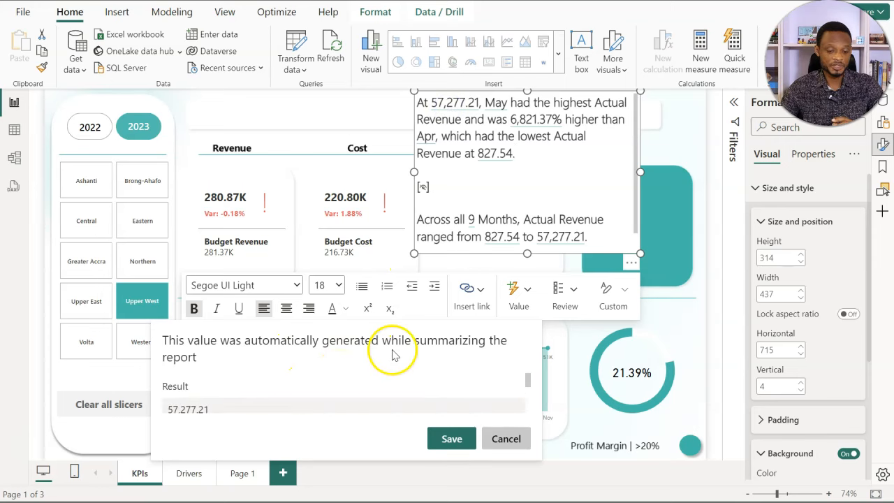
{"action": "scroll", "coordinate": [364, 378], "scroll_direction": "down", "scroll_amount": 1}
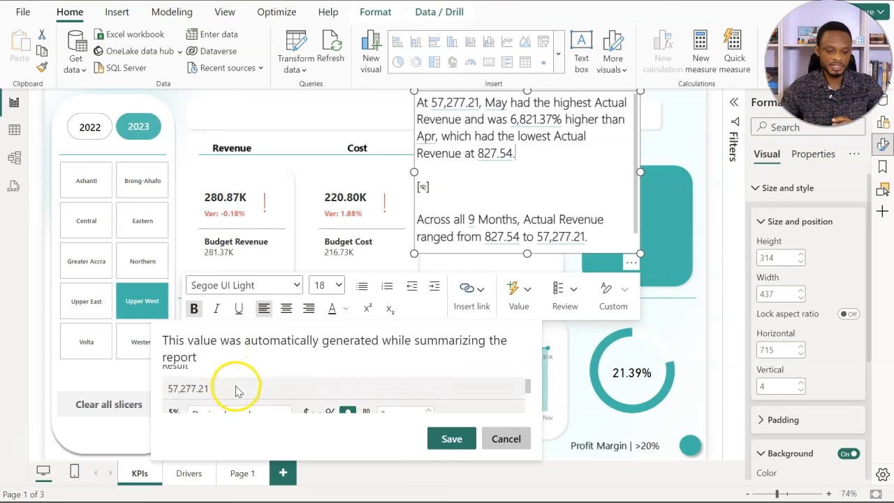
{"action": "scroll", "coordinate": [235, 389], "scroll_direction": "down", "scroll_amount": 2}
{"action": "scroll", "coordinate": [236, 389], "scroll_direction": "down", "scroll_amount": 1}
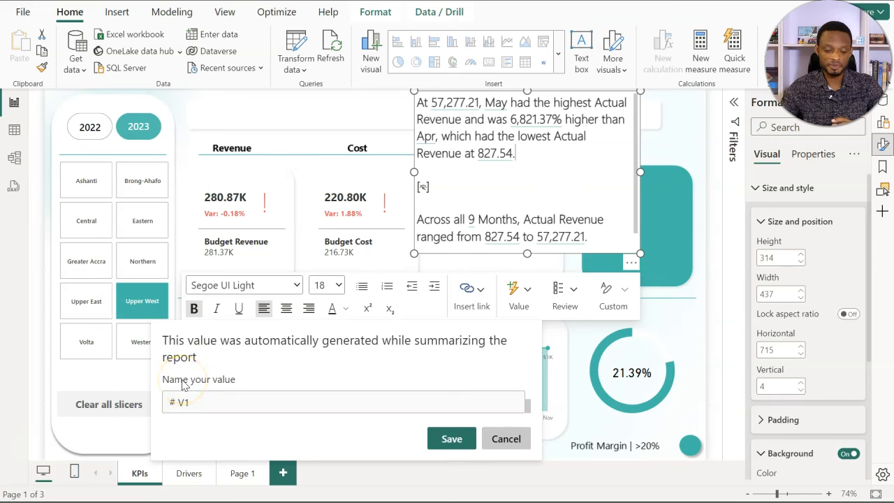
{"action": "scroll", "coordinate": [185, 398], "scroll_direction": "up", "scroll_amount": 1}
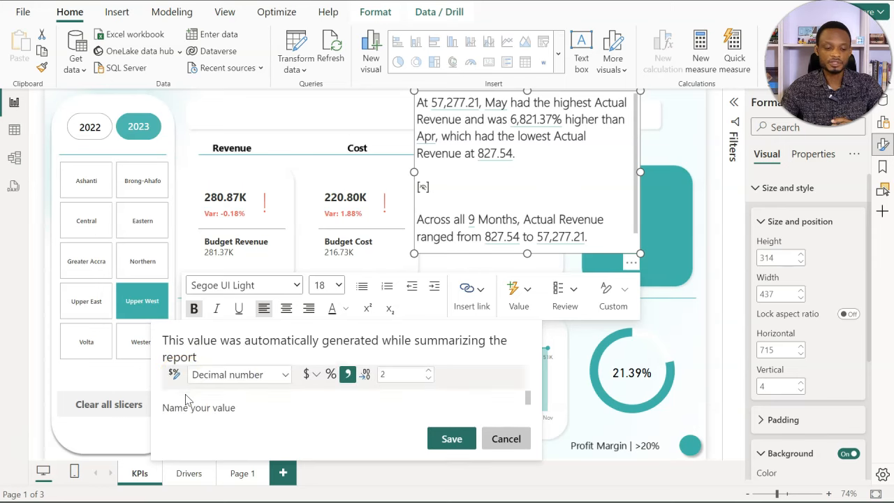
{"action": "scroll", "coordinate": [185, 397], "scroll_direction": "down", "scroll_amount": 1}
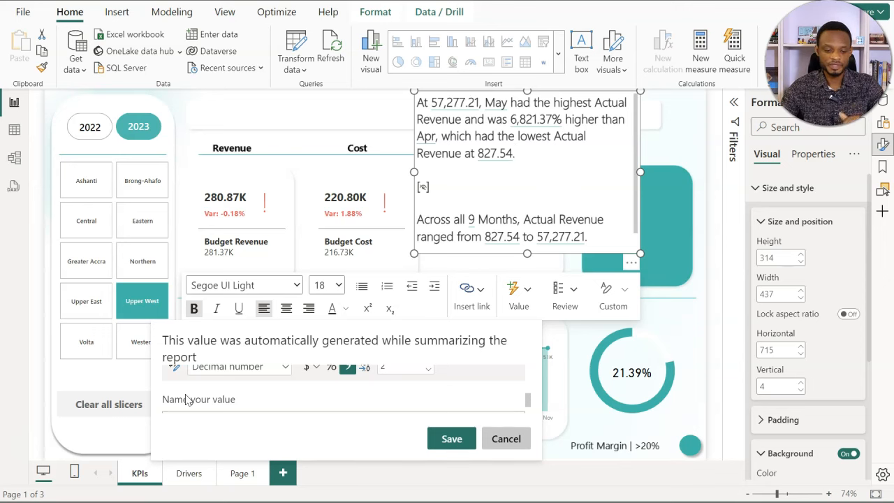
{"action": "scroll", "coordinate": [186, 398], "scroll_direction": "down", "scroll_amount": 2}
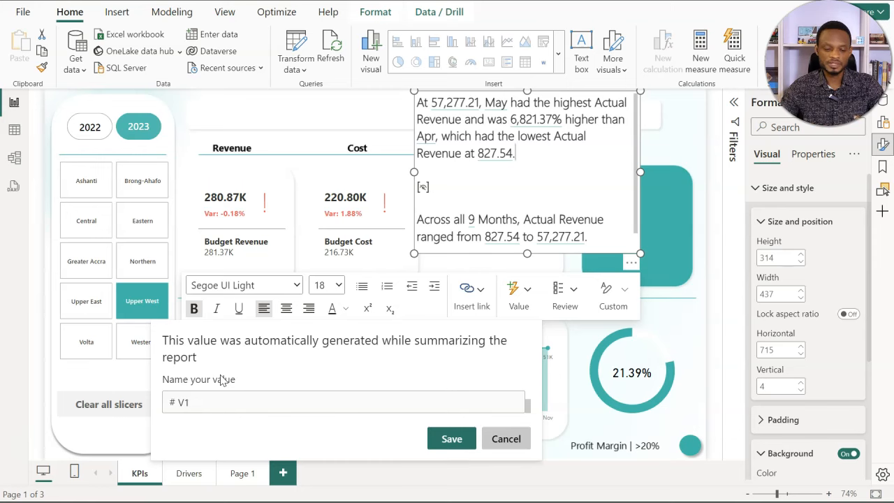
{"action": "scroll", "coordinate": [220, 379], "scroll_direction": "up", "scroll_amount": 2}
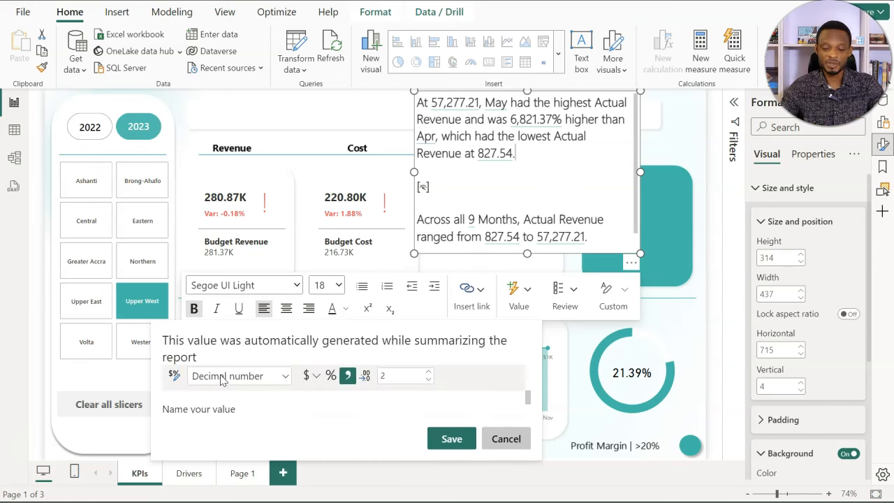
Review the narrative's values with auto-generated ones shown, and inspect the settings of value V1 without changing them
{"action": "left_click", "coordinate": [562, 296]}
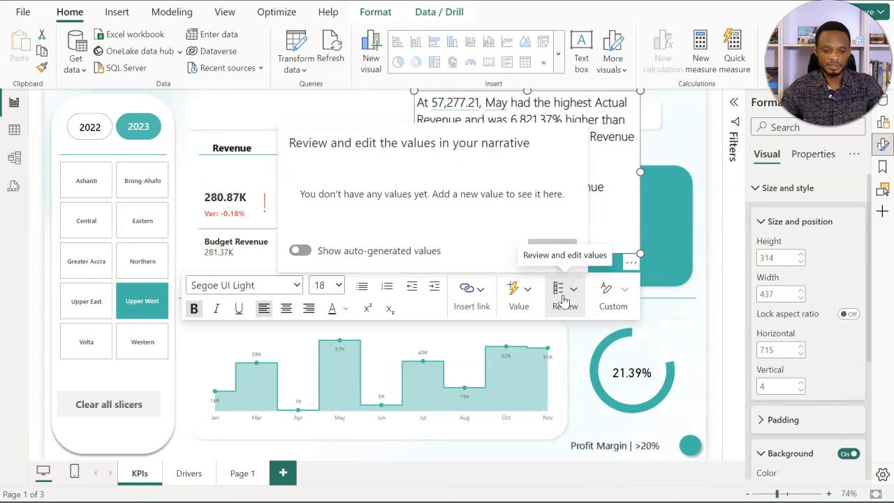
{"action": "left_click", "coordinate": [311, 254]}
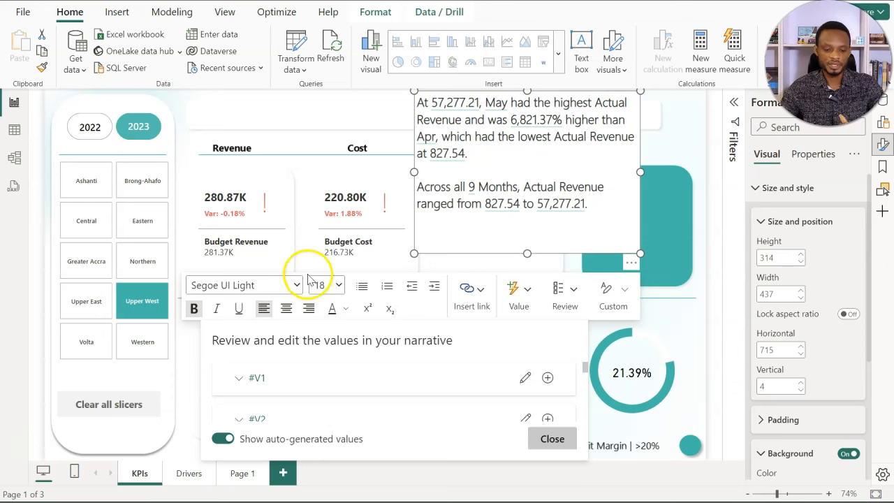
{"action": "scroll", "coordinate": [311, 380], "scroll_direction": "down", "scroll_amount": 1}
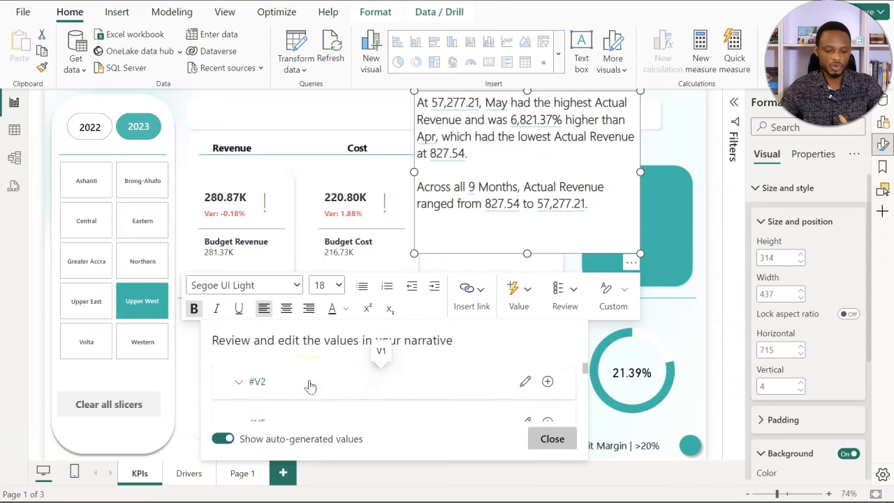
{"action": "scroll", "coordinate": [310, 386], "scroll_direction": "up", "scroll_amount": 1}
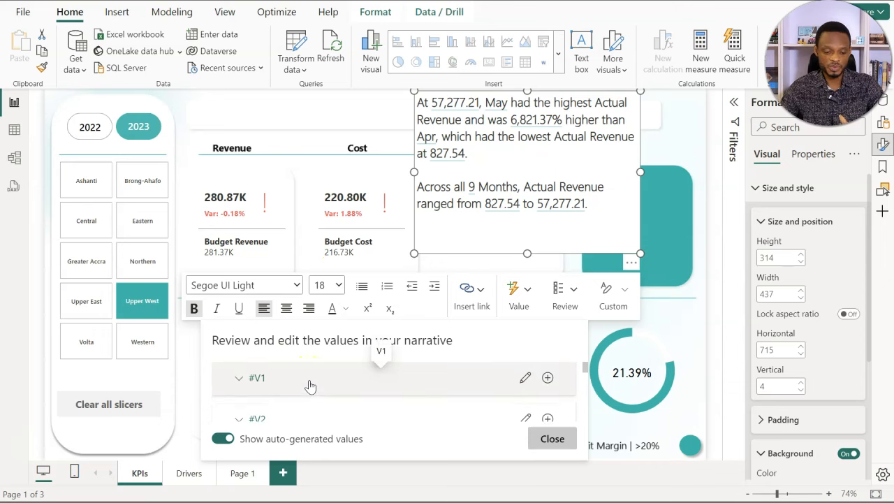
{"action": "left_click", "coordinate": [524, 380]}
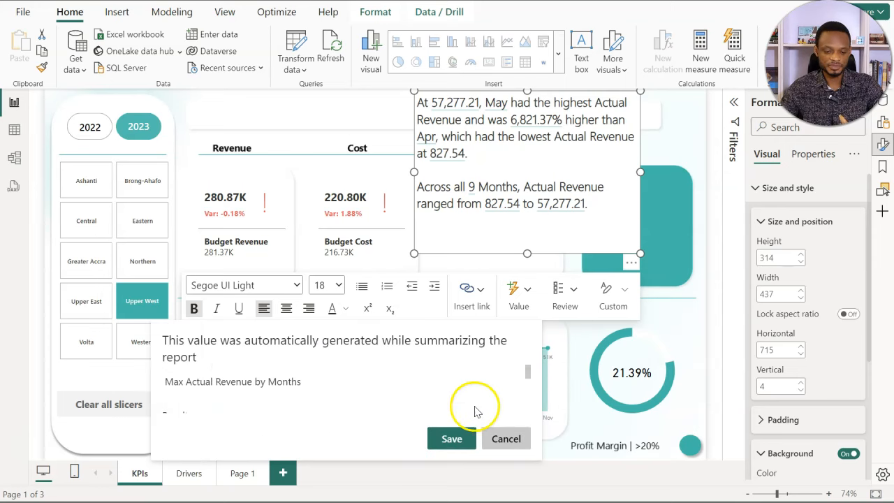
{"action": "scroll", "coordinate": [474, 412], "scroll_direction": "down", "scroll_amount": 2}
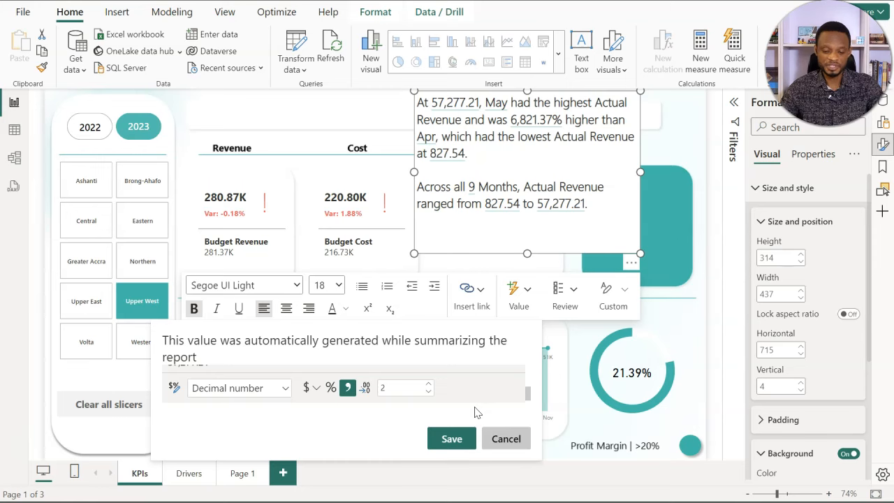
{"action": "left_click", "coordinate": [500, 437]}
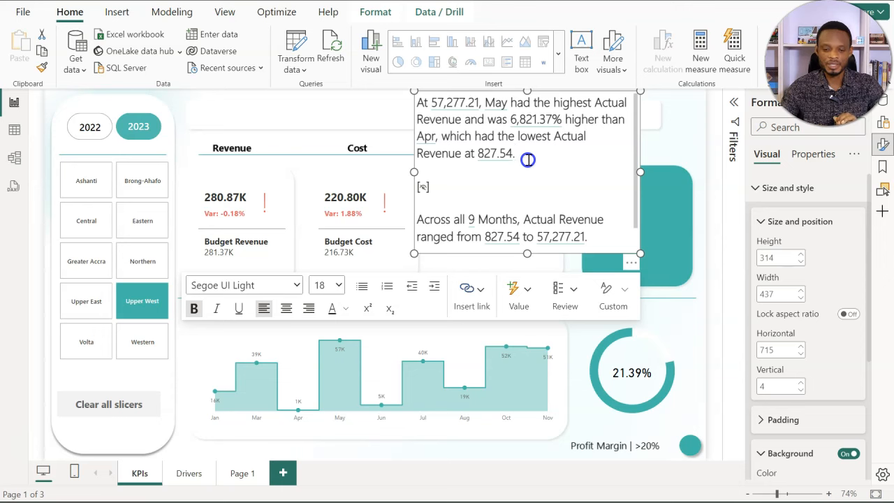
Delete the narrative's first paragraph about the highest and lowest revenue months and shrink its box to 419 wide by 250 high
{"action": "left_click_drag", "start_coordinate": [528, 160], "coordinate": [416, 105]}
{"action": "key", "text": "Delete"}
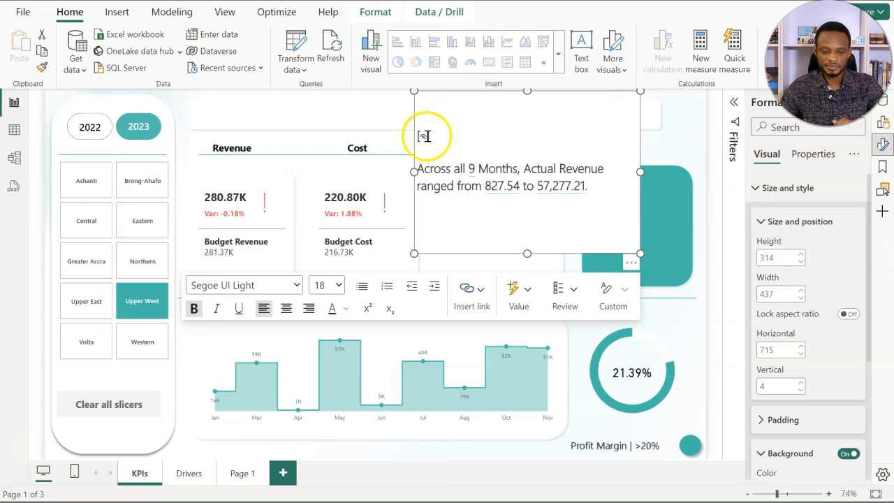
{"action": "left_click_drag", "start_coordinate": [413, 254], "coordinate": [425, 217]}
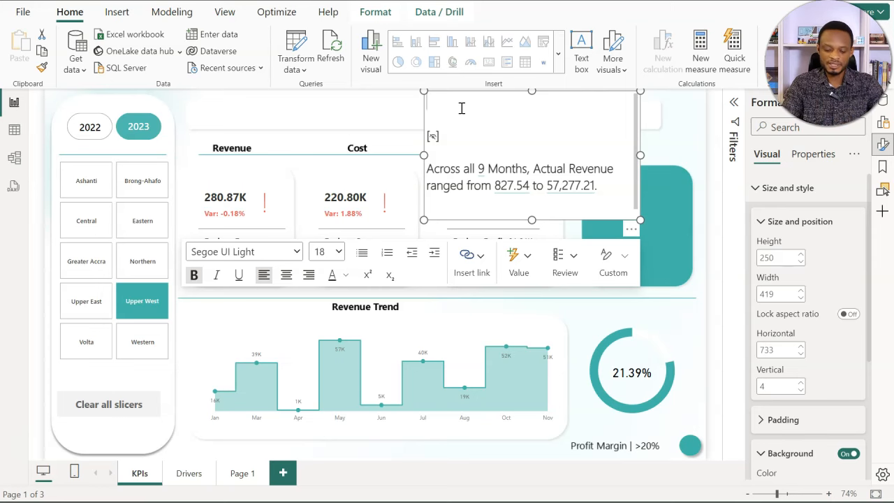
Write "In the ... region, the top customer was ... with a total revenue of ..." at the narrative's start, using dotted placeholders
{"action": "type", "text": "In the ......... region"}
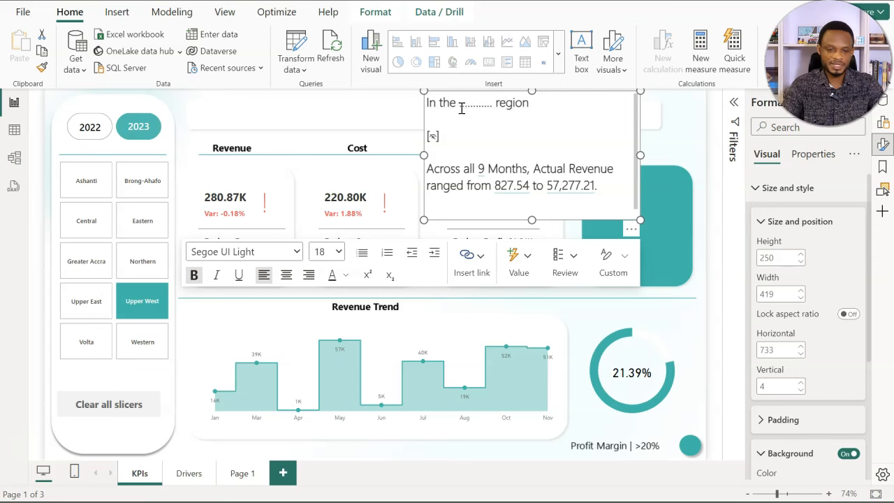
{"action": "type", "text": ", the top customer was ...................."}
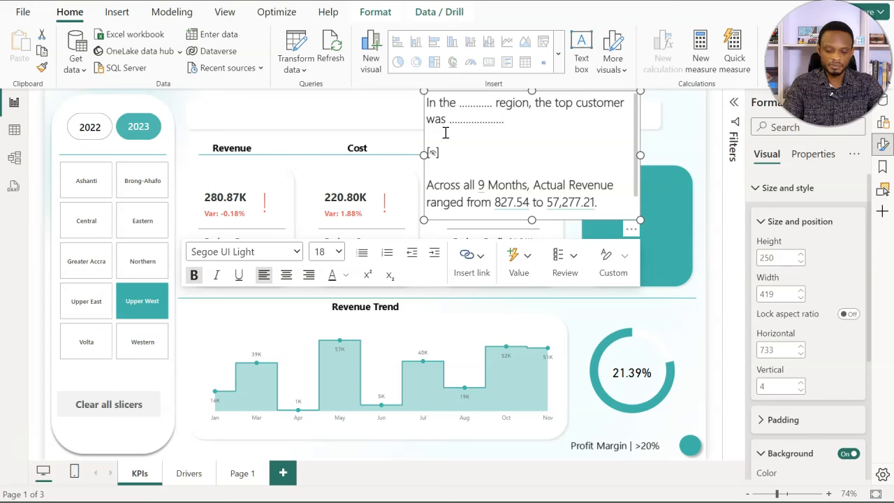
{"action": "type", "text": " with a"}
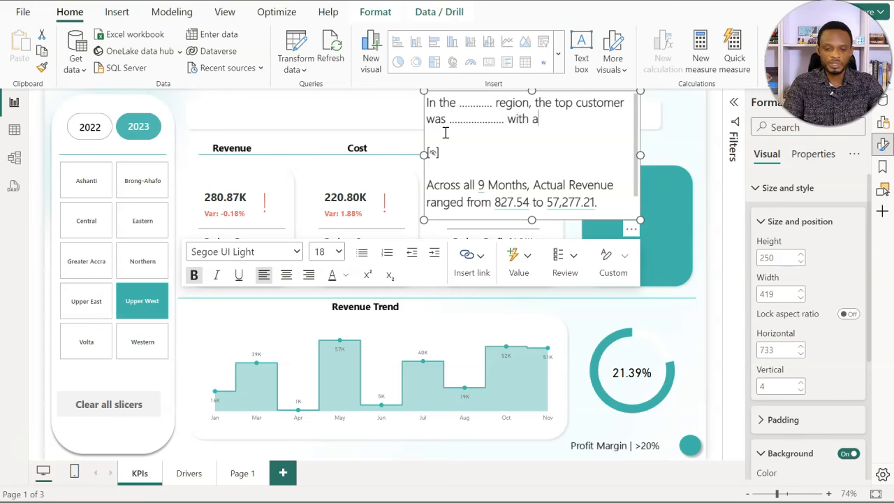
{"action": "type", "text": " total revenue"}
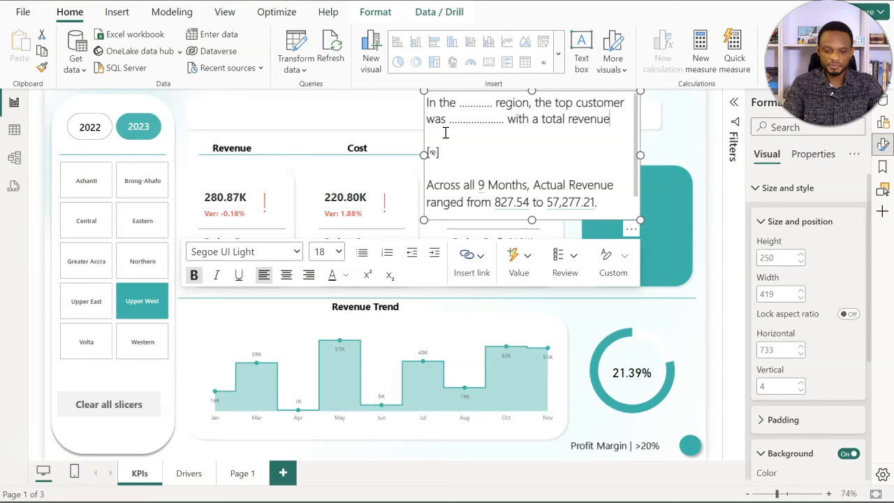
{"action": "type", "text": " of ..............."}
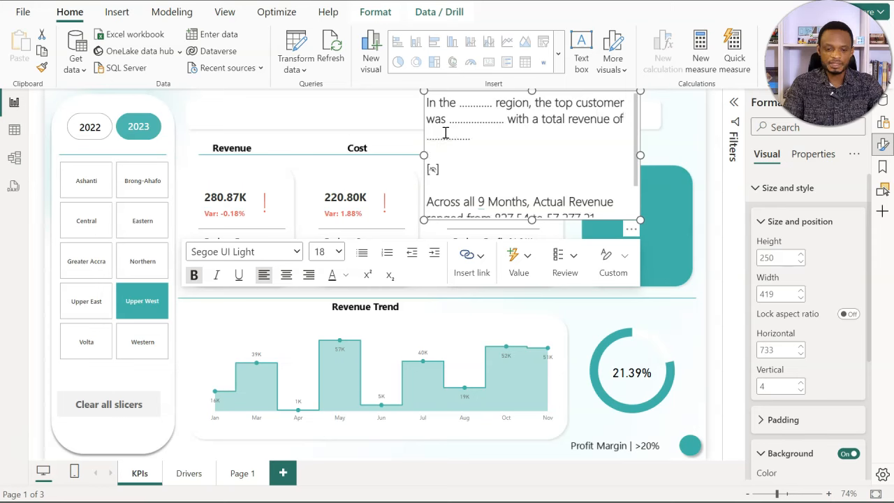
Add the sentence "The top product in the region was" followed by a dotted placeholder to the new narrative paragraph
{"action": "type", "text": " The "}
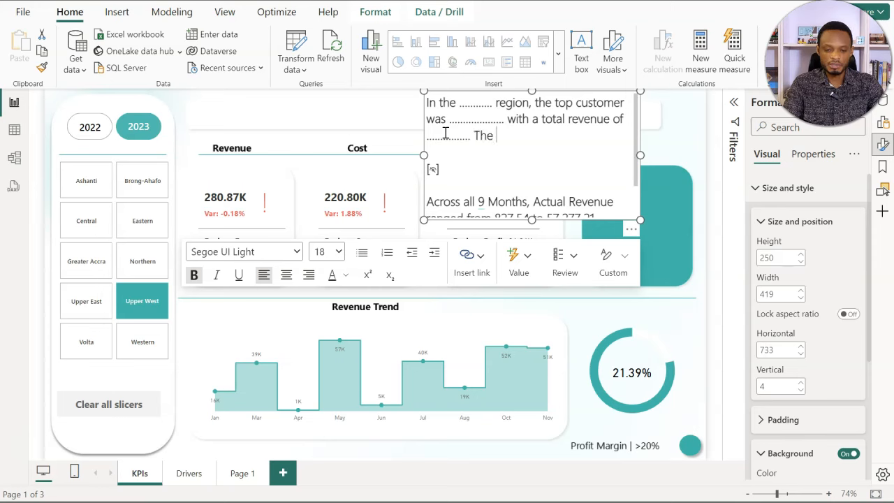
{"action": "type", "text": "top ro"}
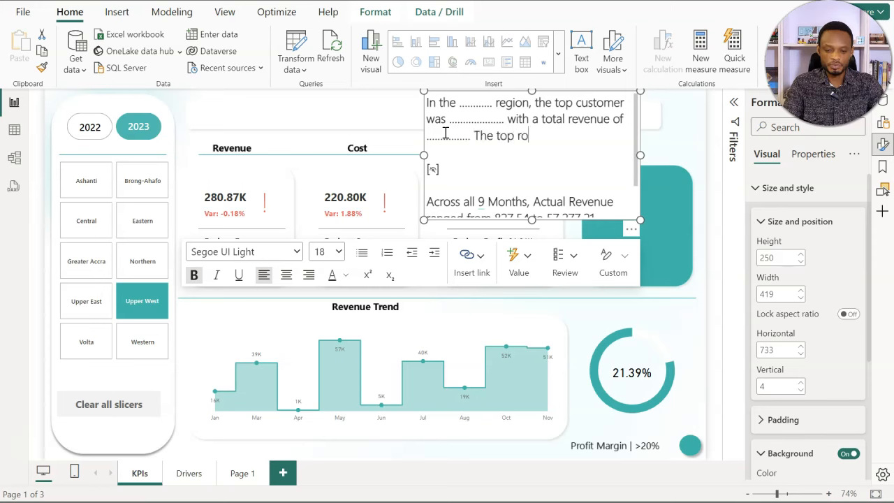
{"action": "key", "text": "BackSpace"}
{"action": "key", "text": "BackSpace"}
{"action": "type", "text": "product in the region was "}
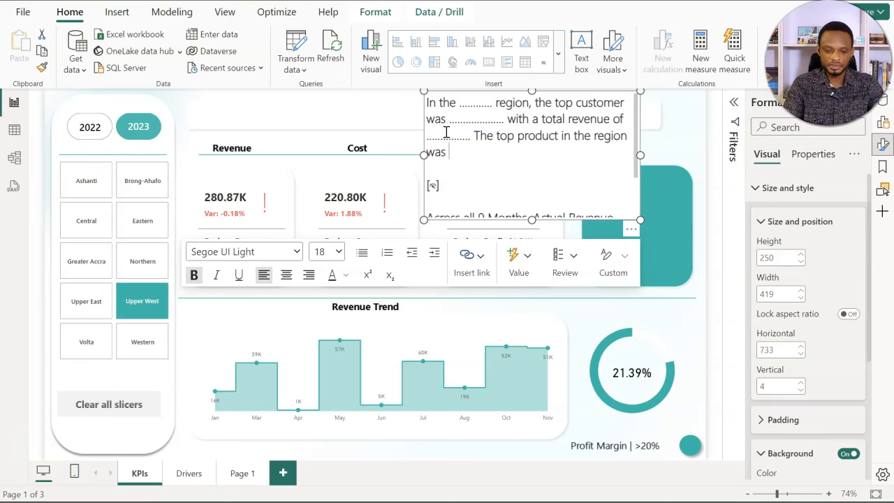
{"action": "type", "text": "........................"}
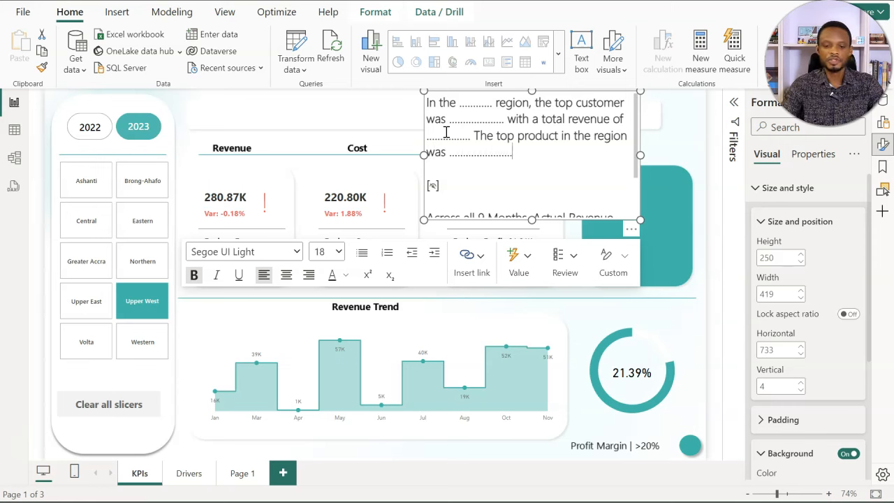
Start a dynamic value for the dotted region placeholder in the first sentence, calculated from the suggested query "region"
{"action": "left_click", "coordinate": [459, 107]}
{"action": "left_click", "coordinate": [476, 134]}
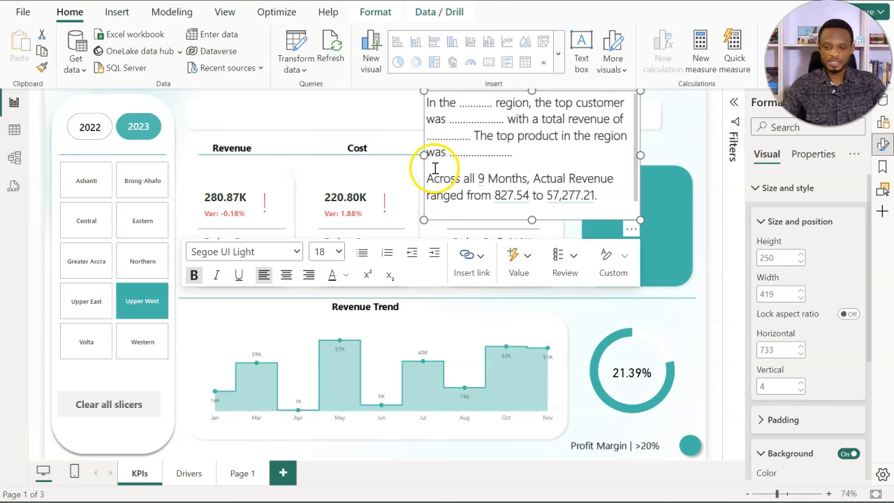
{"action": "double_click", "coordinate": [485, 103]}
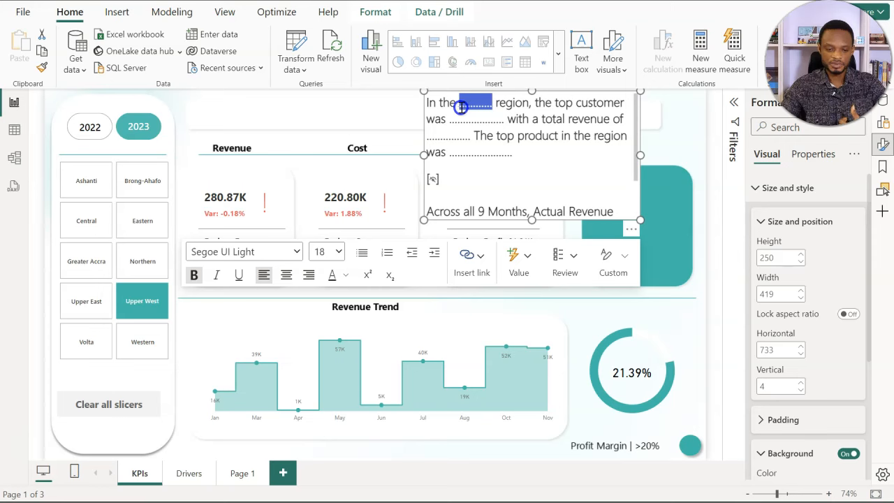
{"action": "left_click", "coordinate": [518, 264]}
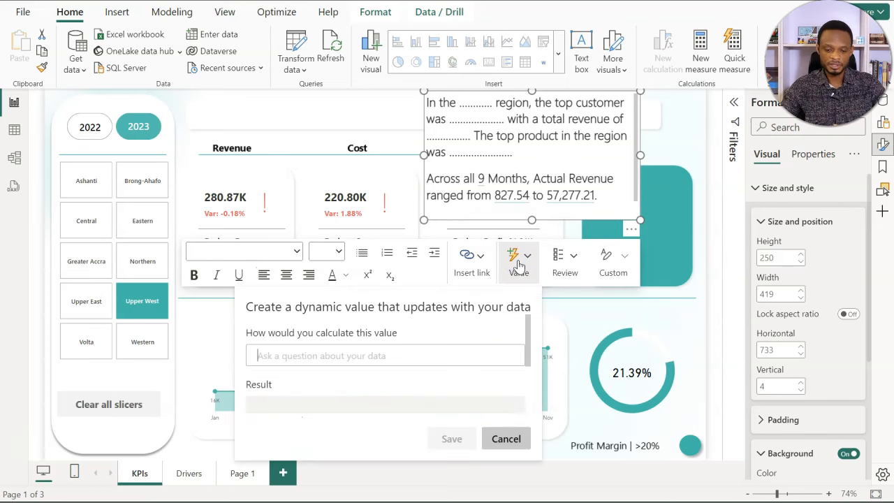
{"action": "left_click", "coordinate": [358, 360]}
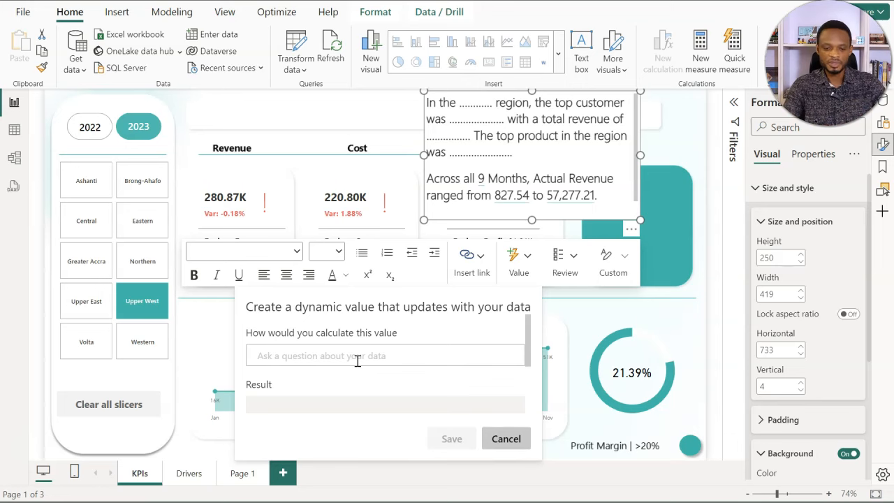
{"action": "type", "text": "region"}
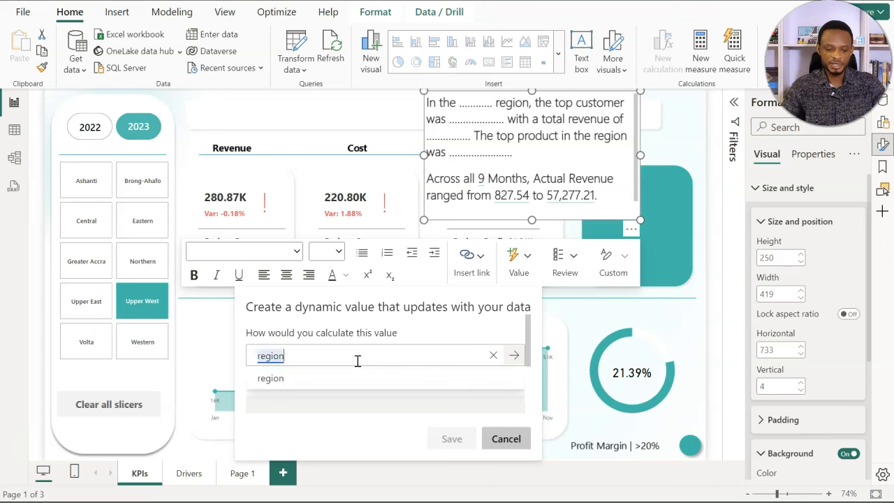
{"action": "left_click", "coordinate": [319, 378]}
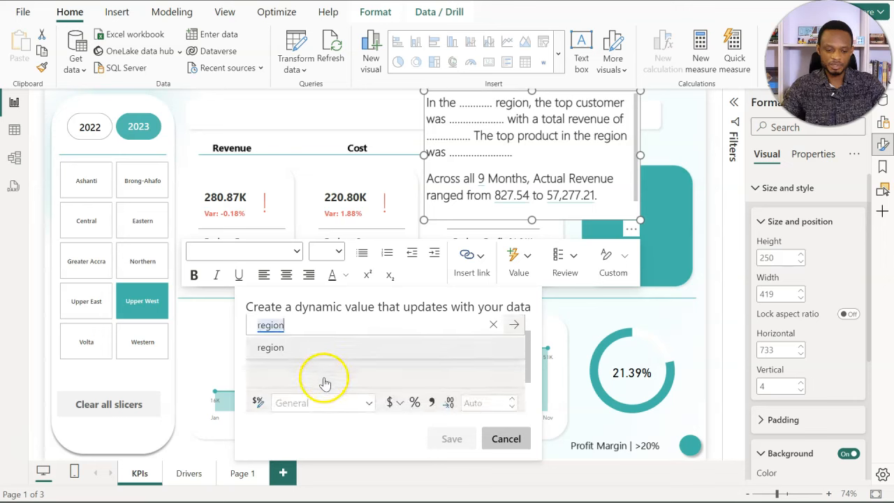
{"action": "left_click", "coordinate": [283, 354]}
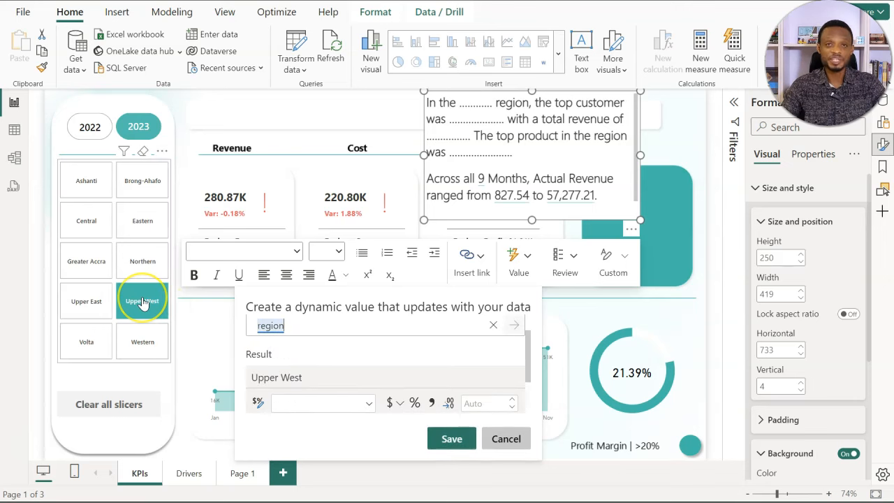
Name the region's dynamic value "Selected Region" and save it into the narrative
{"action": "scroll", "coordinate": [300, 372], "scroll_direction": "down", "scroll_amount": 2}
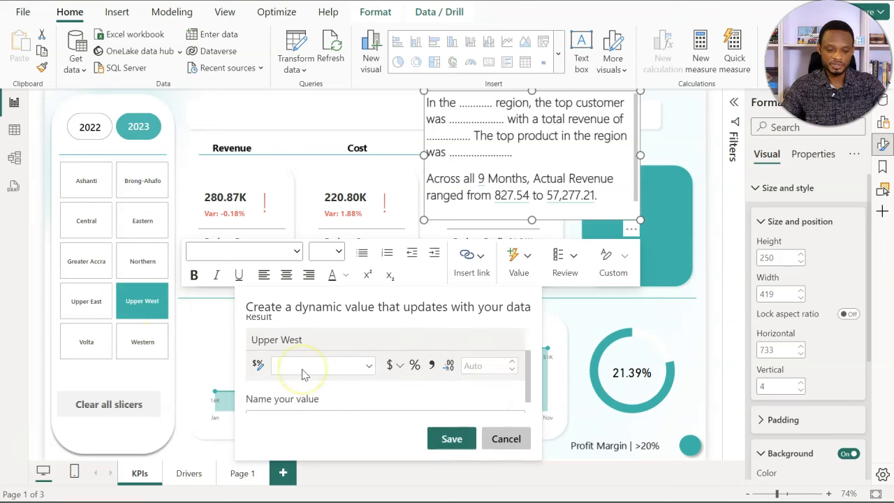
{"action": "left_click", "coordinate": [297, 402]}
{"action": "key", "text": "BackSpace"}
{"action": "key", "text": "BackSpace"}
{"action": "key", "text": "BackSpace"}
{"action": "type", "text": "Selected Region"}
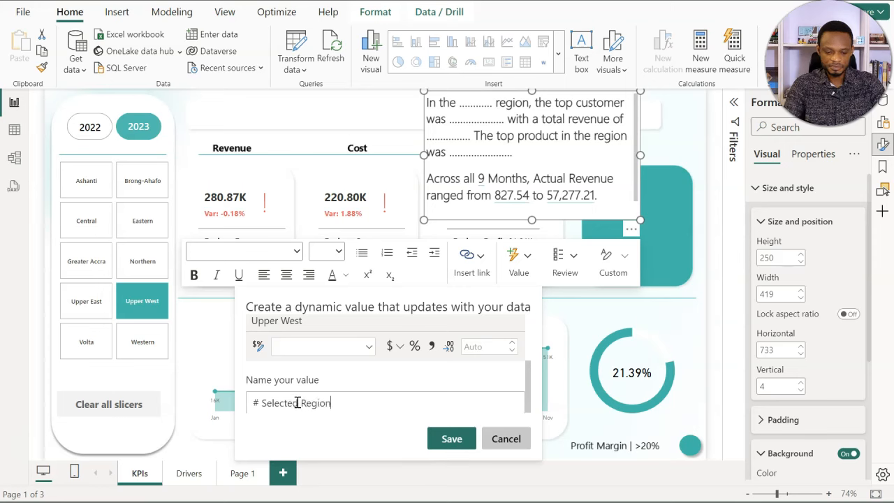
{"action": "left_click", "coordinate": [450, 438]}
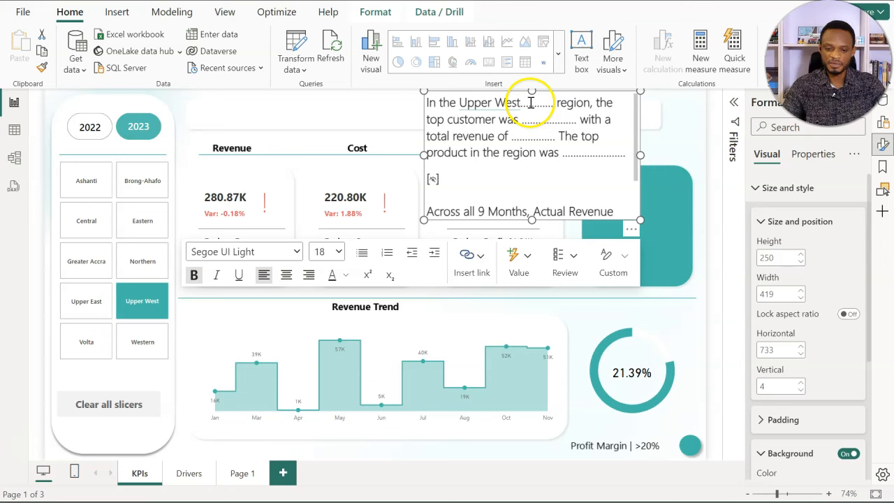
Delete the leftover placeholder dots between the inserted region value and the word "region"
{"action": "left_click", "coordinate": [554, 103]}
{"action": "key", "text": "BackSpace"}
{"action": "key", "text": "BackSpace"}
{"action": "key", "text": "BackSpace"}
{"action": "key", "text": "BackSpace"}
{"action": "key", "text": "BackSpace"}
{"action": "key", "text": "BackSpace"}
{"action": "key", "text": "BackSpace"}
{"action": "key", "text": "BackSpace"}
{"action": "key", "text": "BackSpace"}
{"action": "key", "text": "BackSpace"}
{"action": "key", "text": "BackSpace"}
Start a dynamic value at the dotted placeholder after "top customer was", calculated from the suggested query "top customer"
{"action": "left_click", "coordinate": [500, 120]}
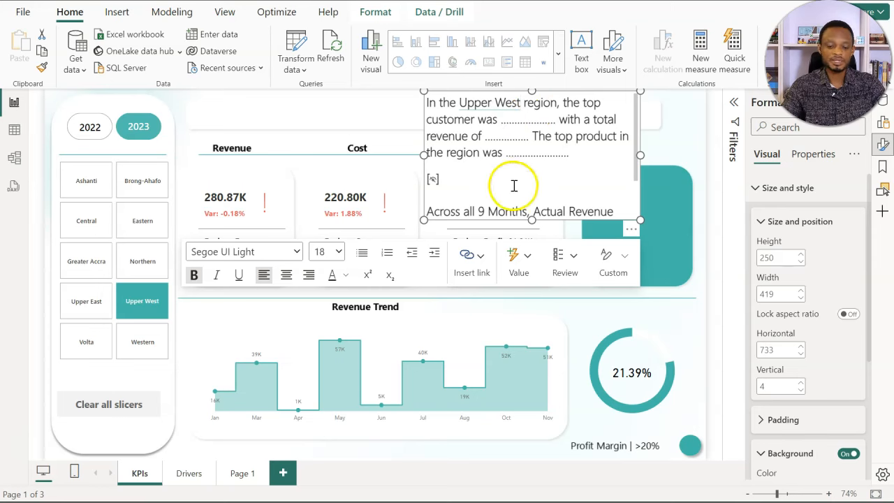
{"action": "left_click", "coordinate": [518, 258]}
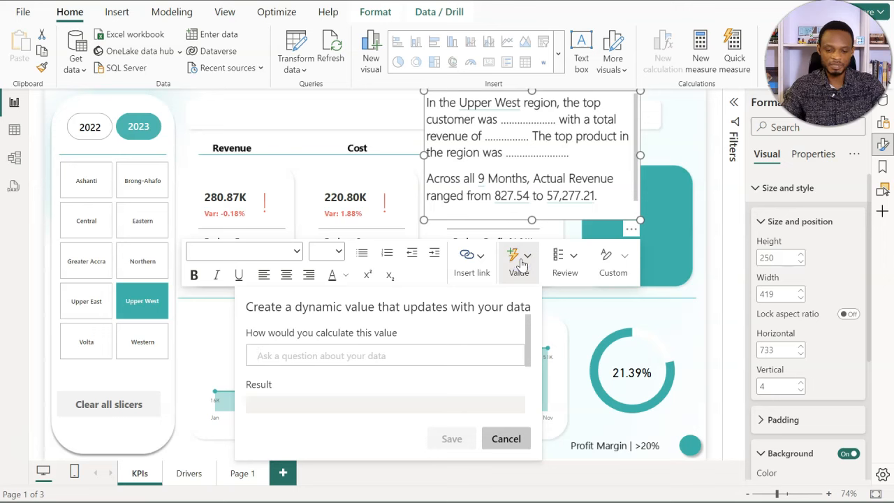
{"action": "type", "text": "top "}
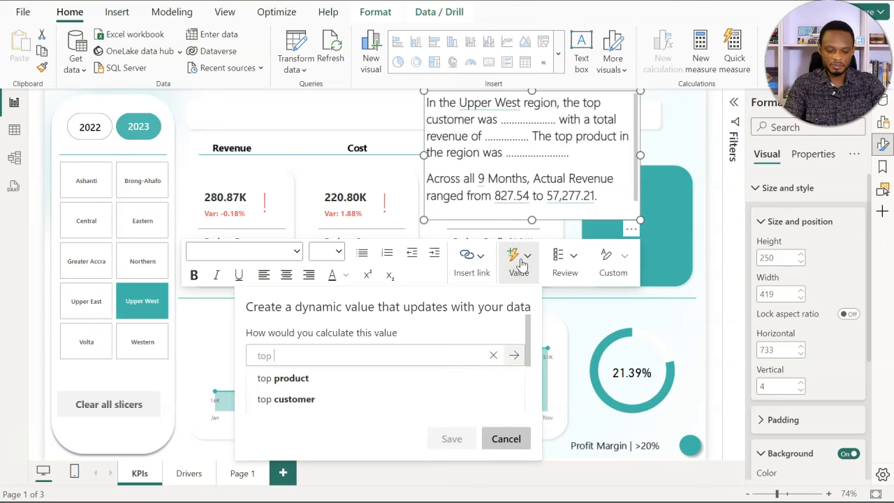
{"action": "type", "text": "customer"}
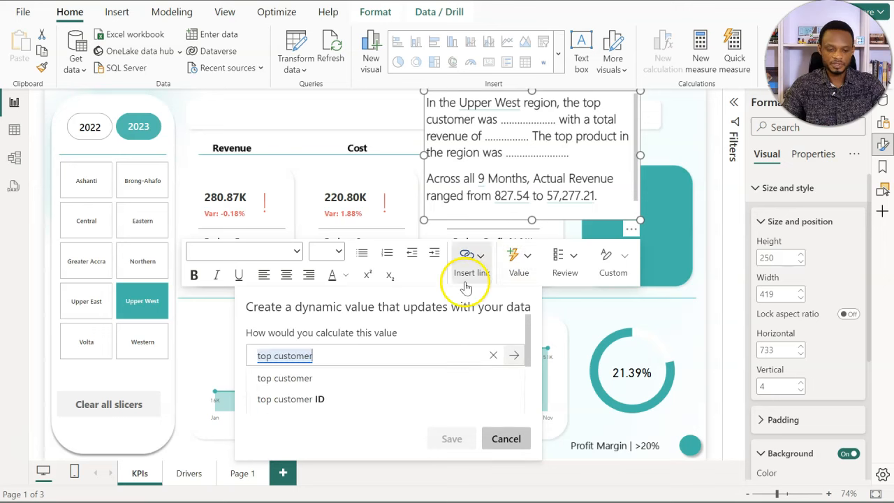
{"action": "left_click", "coordinate": [316, 388]}
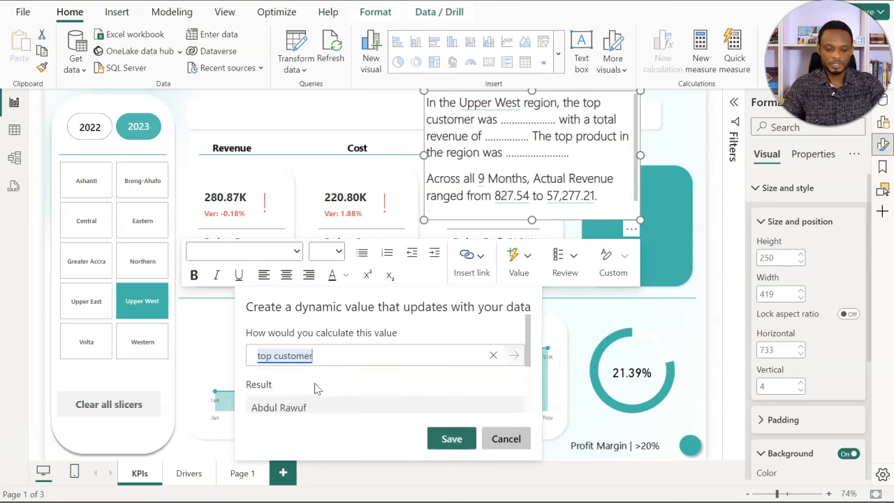
Name the customer's dynamic value "Top Customer" and save it into the narrative
{"action": "scroll", "coordinate": [313, 389], "scroll_direction": "down", "scroll_amount": 2}
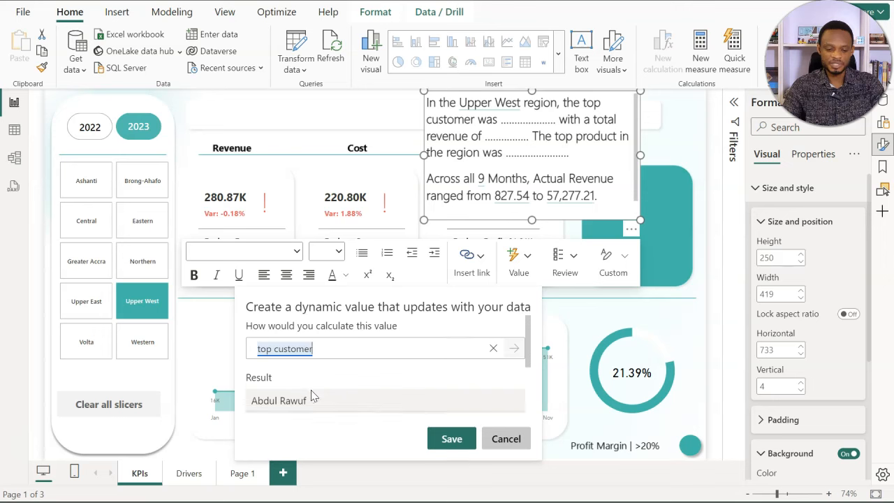
{"action": "scroll", "coordinate": [312, 395], "scroll_direction": "down", "scroll_amount": 3}
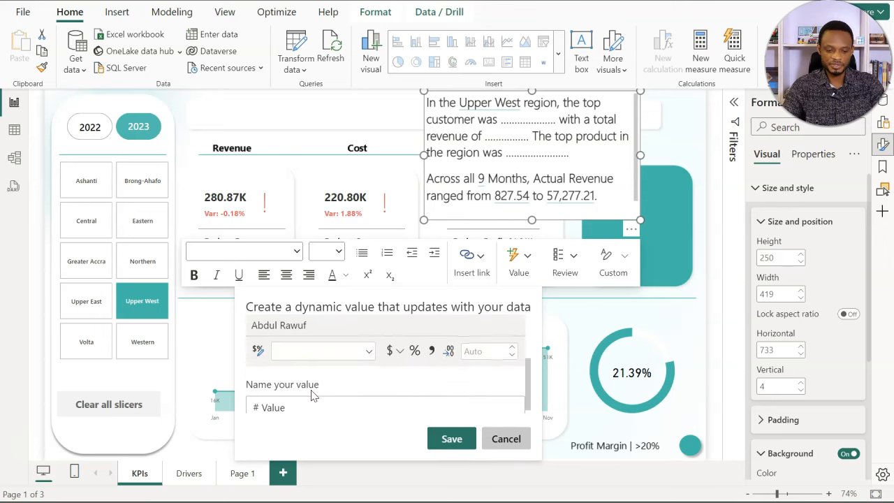
{"action": "left_click", "coordinate": [308, 406]}
{"action": "key", "text": "BackSpace"}
{"action": "key", "text": "BackSpace"}
{"action": "key", "text": "BackSpace"}
{"action": "key", "text": "BackSpace"}
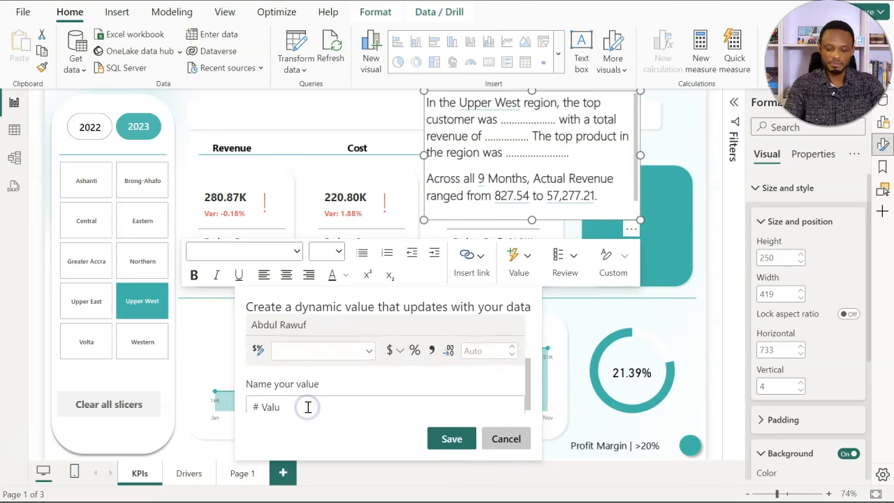
{"action": "key", "text": "BackSpace"}
{"action": "type", "text": "Top "}
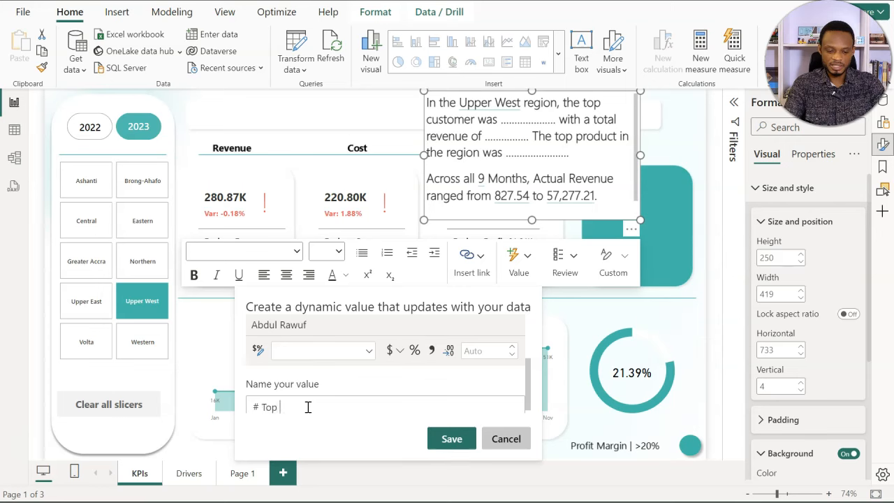
{"action": "type", "text": "Customer"}
{"action": "left_click", "coordinate": [428, 433]}
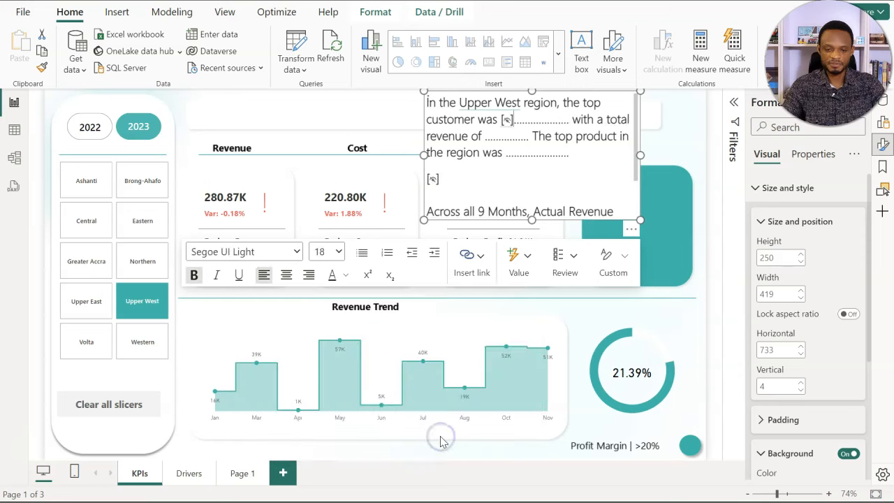
Delete the leftover placeholder dots between the inserted customer value and "with a total revenue of"
{"action": "left_click", "coordinate": [607, 138]}
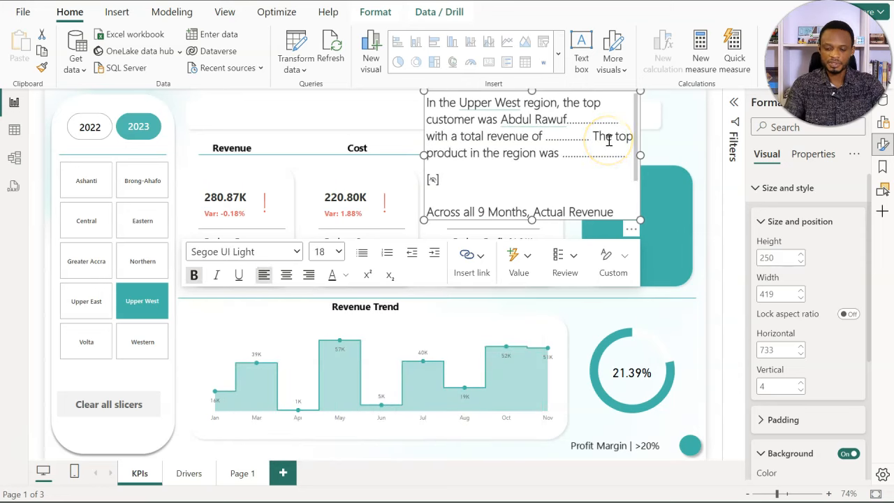
{"action": "key", "text": "Delete"}
{"action": "key", "text": "Delete"}
{"action": "key", "text": "Delete"}
{"action": "key", "text": "Delete"}
{"action": "key", "text": "Delete"}
{"action": "key", "text": "Delete"}
{"action": "key", "text": "Delete"}
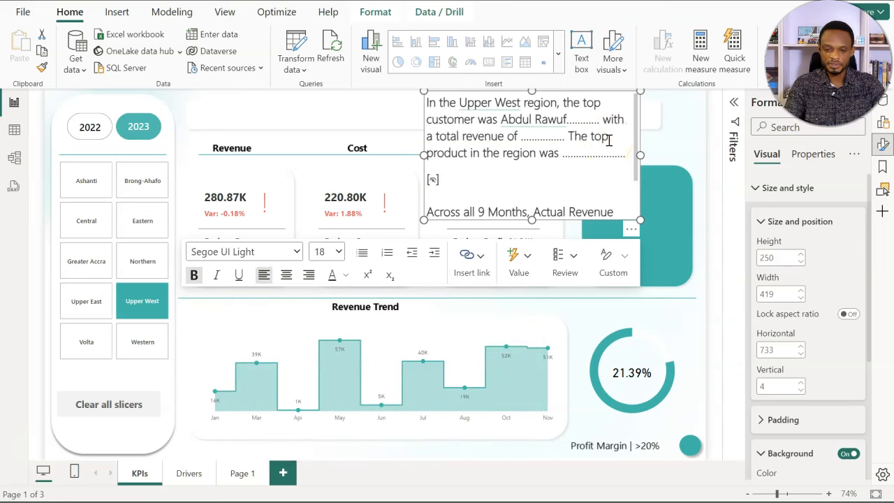
{"action": "key", "text": "Delete"}
{"action": "key", "text": "Delete"}
{"action": "key", "text": "Delete"}
{"action": "key", "text": "Delete"}
{"action": "key", "text": "Delete"}
{"action": "key", "text": "Delete"}
{"action": "key", "text": "Delete"}
{"action": "key", "text": "Delete"}
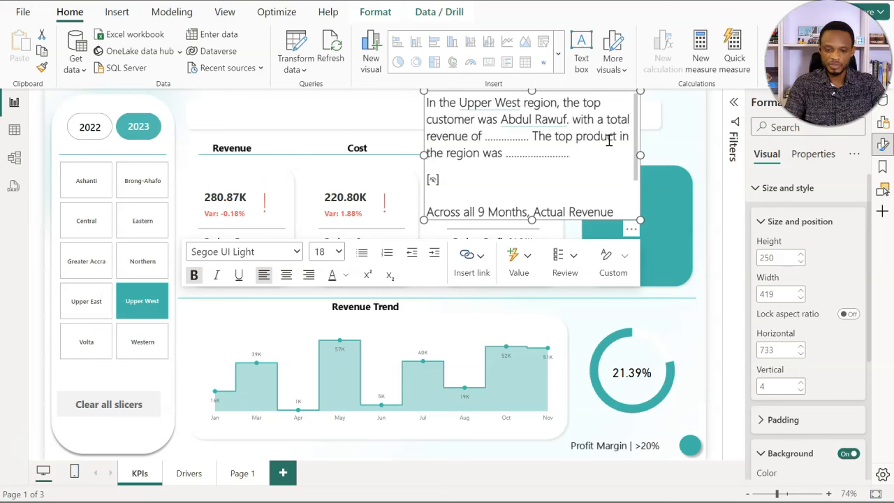
Delete the dotted placeholder after "with a total revenue of"
{"action": "left_click", "coordinate": [529, 138]}
{"action": "key", "text": "BackSpace"}
{"action": "key", "text": "BackSpace"}
{"action": "key", "text": "BackSpace"}
{"action": "key", "text": "BackSpace"}
{"action": "key", "text": "BackSpace"}
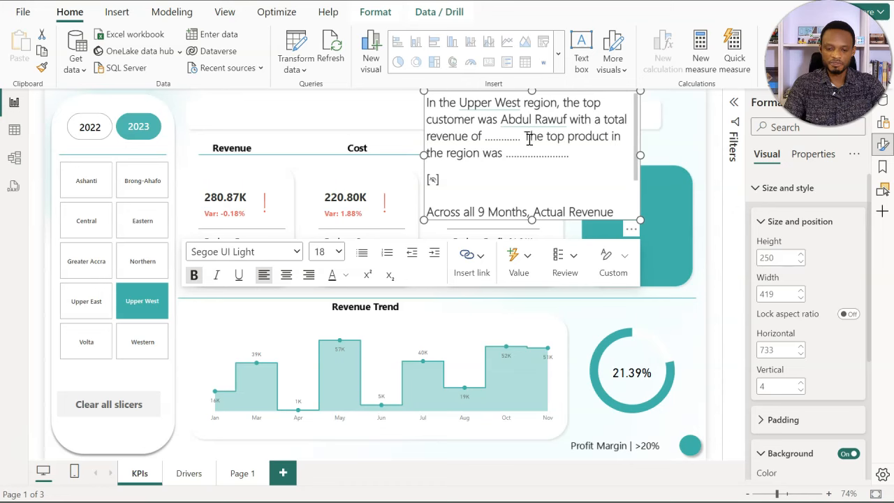
{"action": "key", "text": "BackSpace"}
{"action": "key", "text": "BackSpace"}
{"action": "key", "text": "BackSpace"}
{"action": "key", "text": "BackSpace"}
{"action": "key", "text": "BackSpace"}
{"action": "key", "text": "BackSpace"}
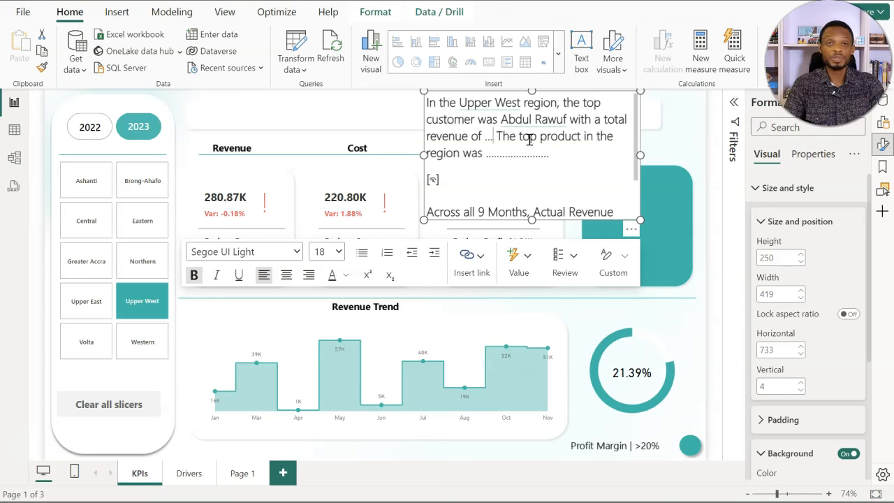
{"action": "key", "text": "BackSpace"}
{"action": "key", "text": "BackSpace"}
{"action": "key", "text": "BackSpace"}
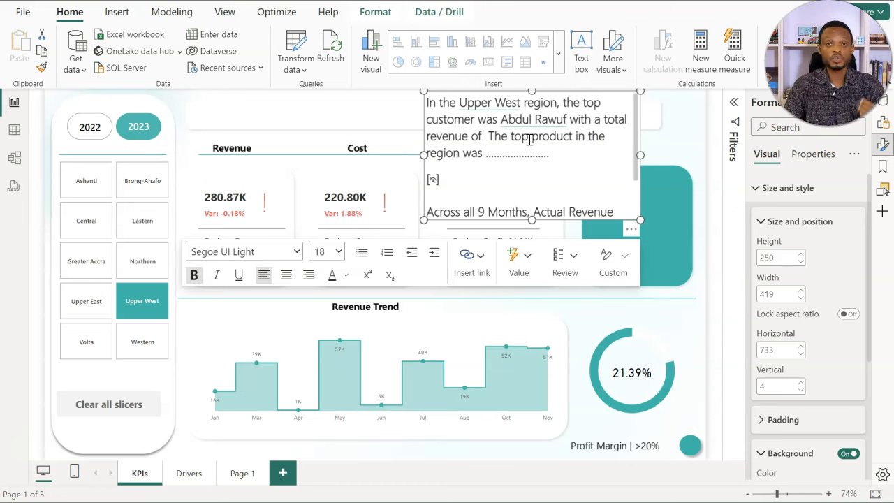
Start a dynamic value after "total revenue of", calculated from the suggested query "actual revenue"
{"action": "left_click", "coordinate": [530, 139]}
{"action": "left_click", "coordinate": [509, 155]}
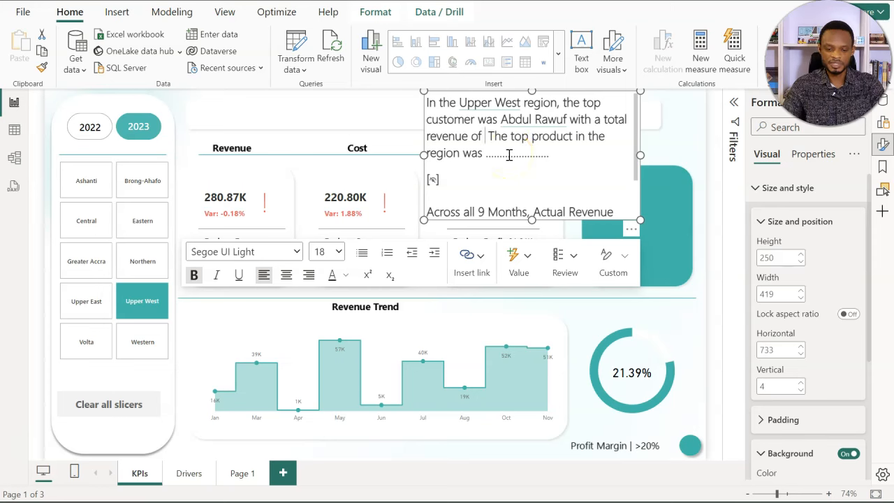
{"action": "left_click", "coordinate": [520, 260]}
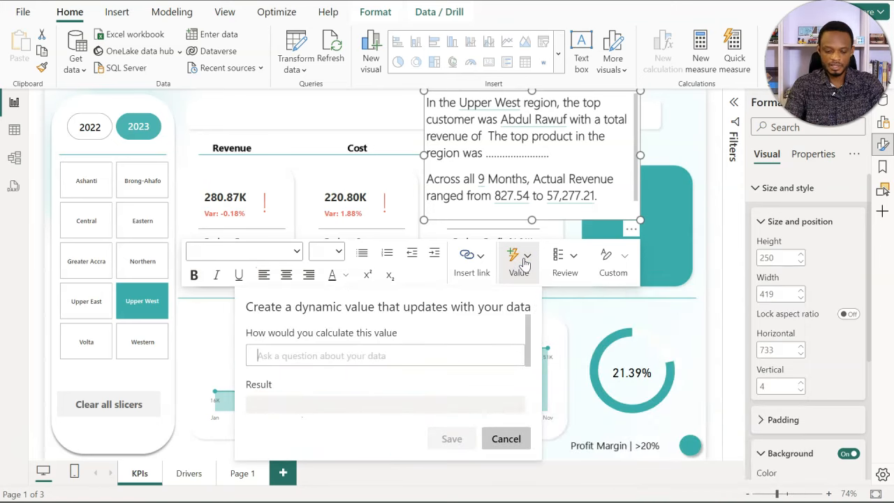
{"action": "type", "text": "actual reve"}
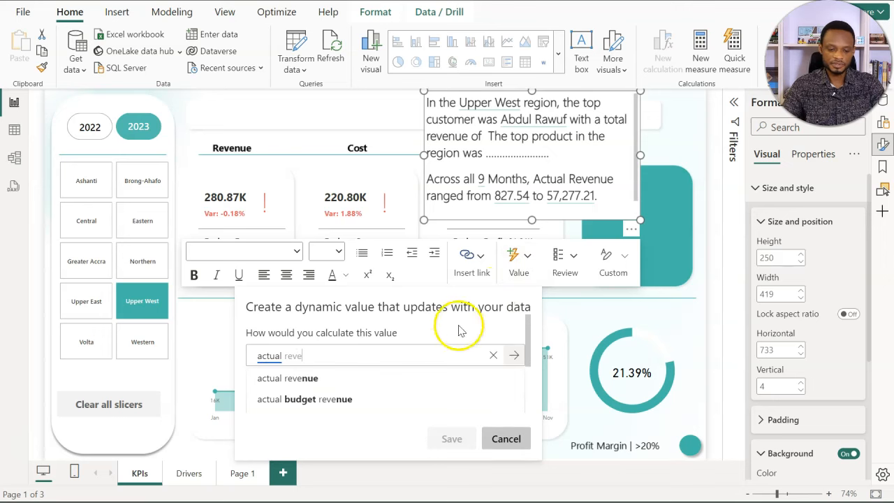
{"action": "left_click", "coordinate": [349, 378]}
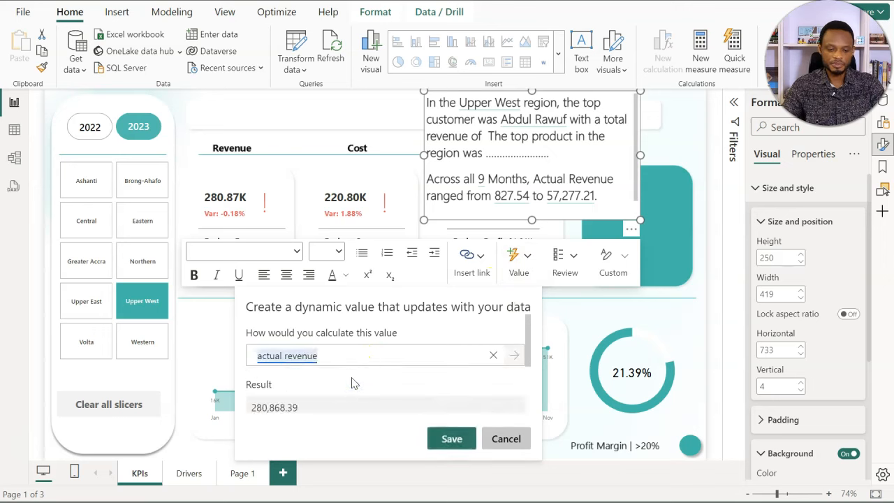
{"action": "left_click", "coordinate": [358, 390]}
{"action": "scroll", "coordinate": [358, 393], "scroll_direction": "down", "scroll_amount": 2}
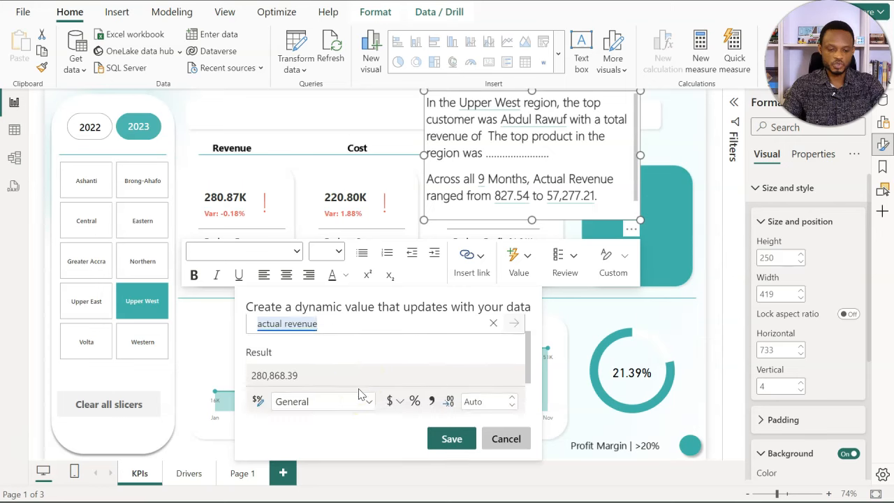
Name the revenue's dynamic value "Actual Revenue" and save it into the narrative
{"action": "left_click", "coordinate": [349, 399]}
{"action": "key", "text": "BackSpace"}
{"action": "key", "text": "BackSpace"}
{"action": "key", "text": "BackSpace"}
{"action": "key", "text": "BackSpace"}
{"action": "key", "text": "BackSpace"}
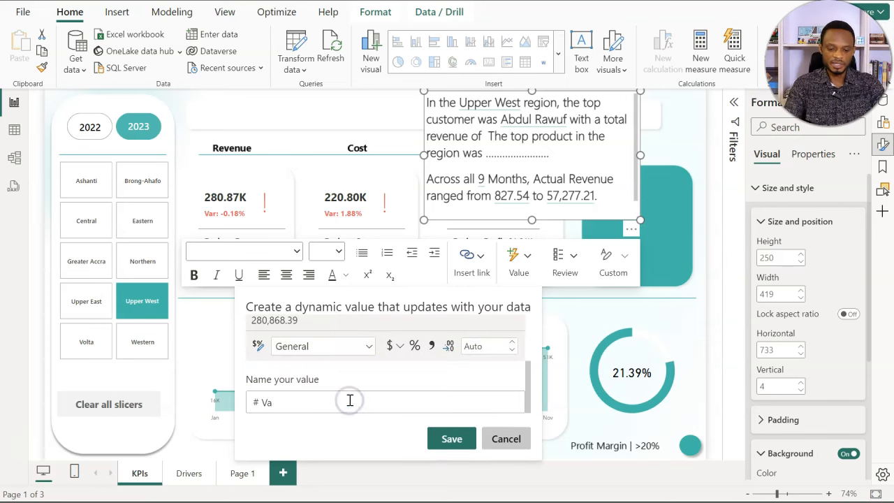
{"action": "type", "text": "Actual"}
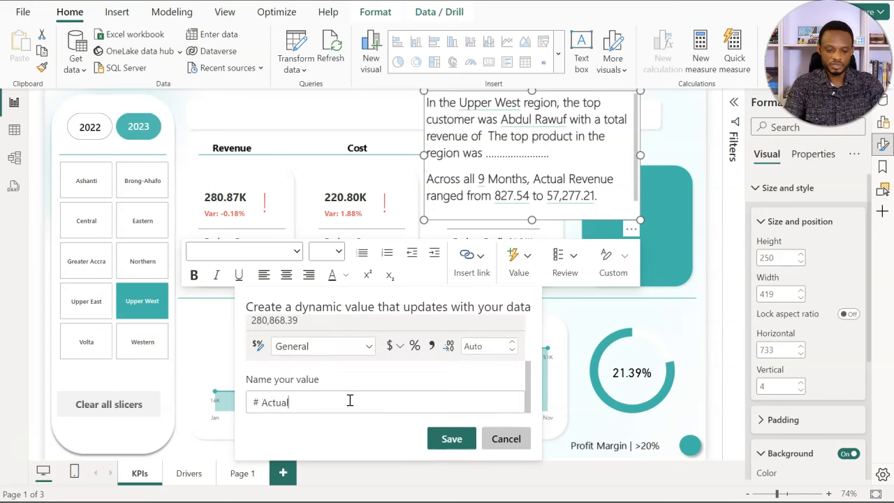
{"action": "type", "text": " Revenue"}
{"action": "left_click", "coordinate": [433, 439]}
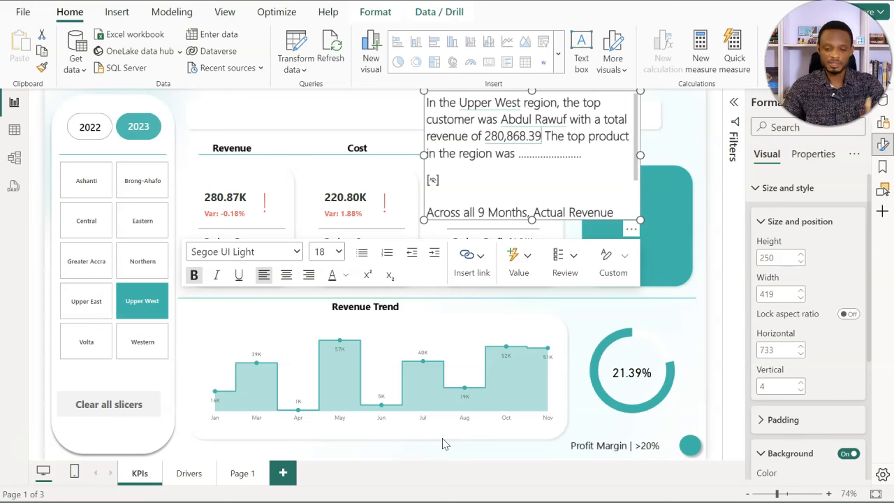
Add a full stop after the revenue value and delete the dotted placeholder for the top product
{"action": "type", "text": "."}
{"action": "left_click_drag", "start_coordinate": [580, 155], "coordinate": [517, 158]}
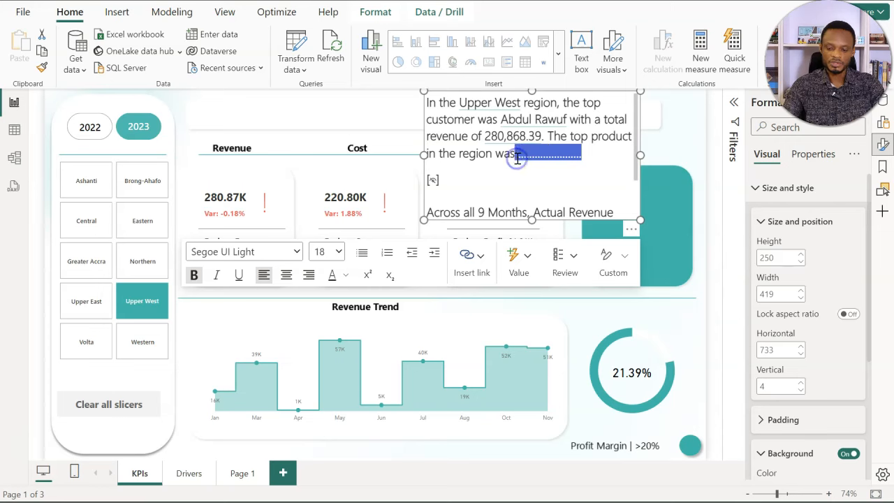
{"action": "key", "text": "BackSpace"}
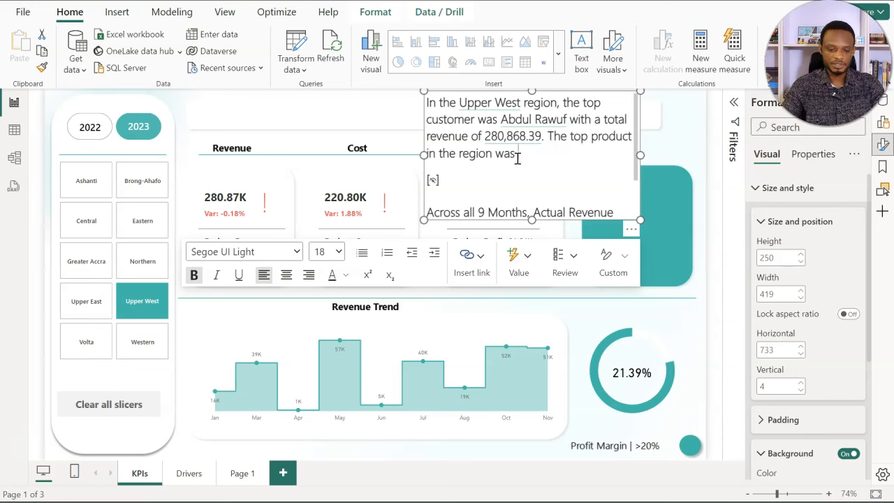
Insert a dynamic value calculated from the query "top product" after "in the region was" and make it bold
{"action": "left_click", "coordinate": [527, 257]}
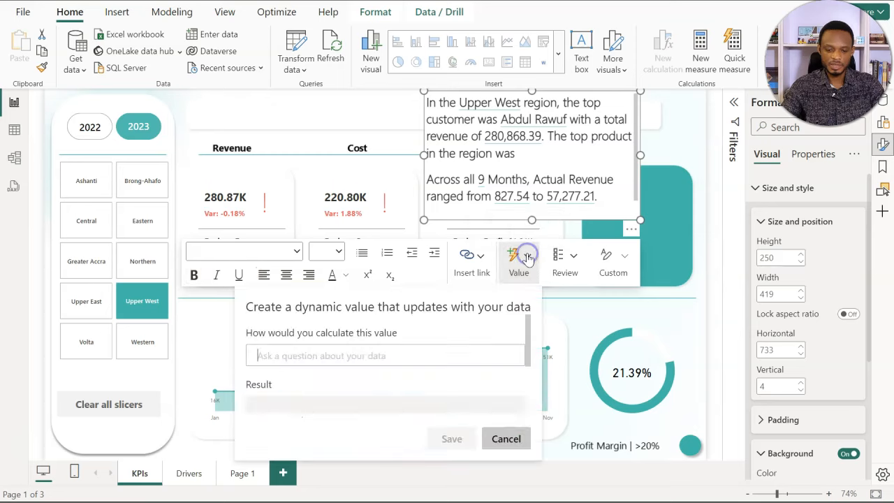
{"action": "type", "text": "top ro"}
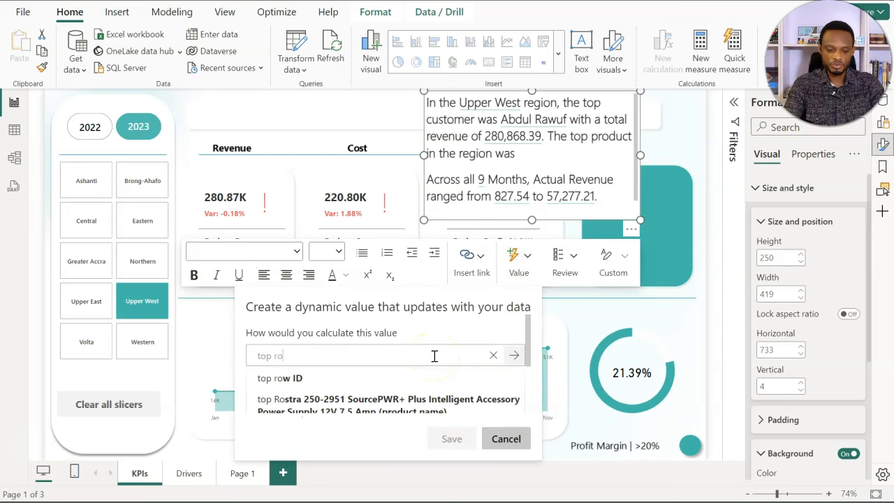
{"action": "left_click", "coordinate": [342, 401]}
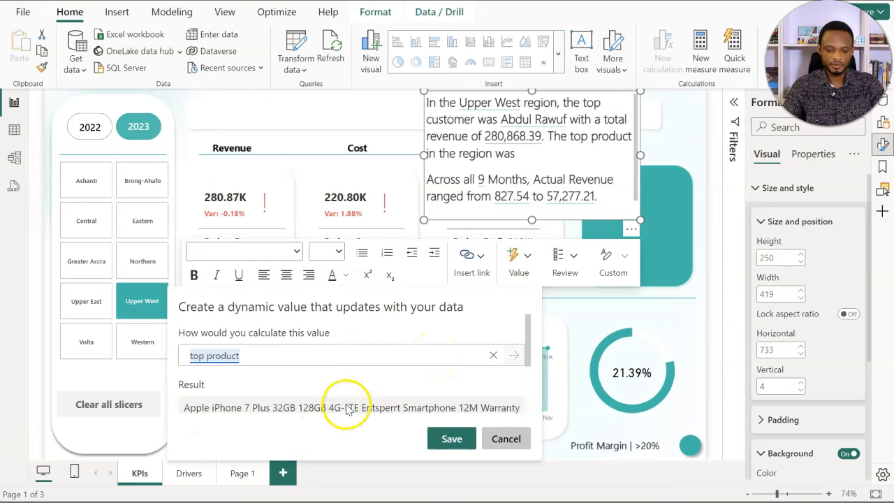
{"action": "left_click", "coordinate": [439, 436]}
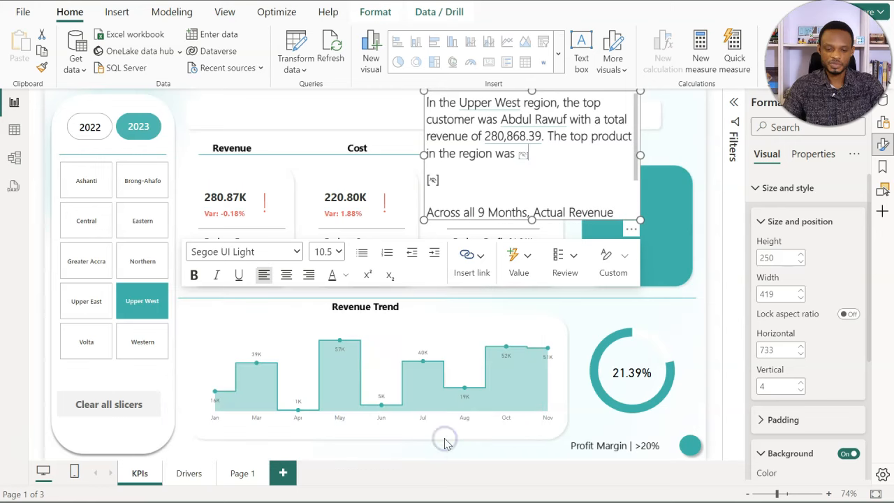
{"action": "left_click", "coordinate": [419, 170]}
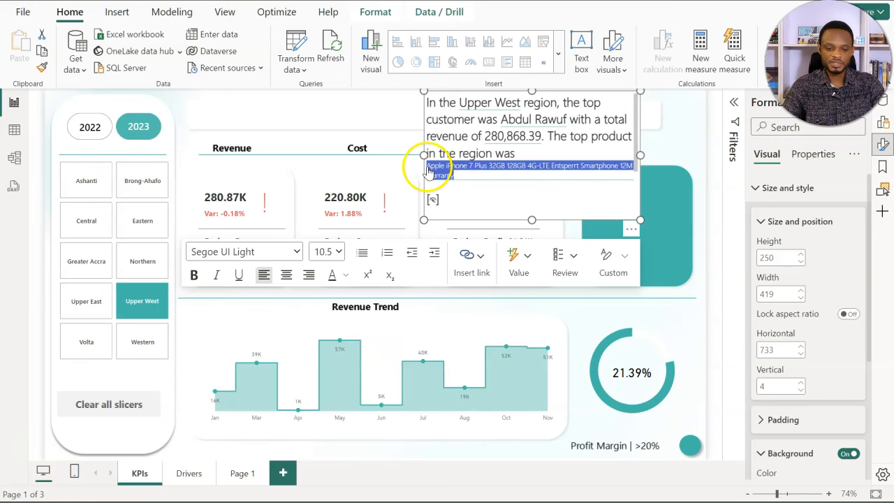
{"action": "left_click", "coordinate": [195, 278]}
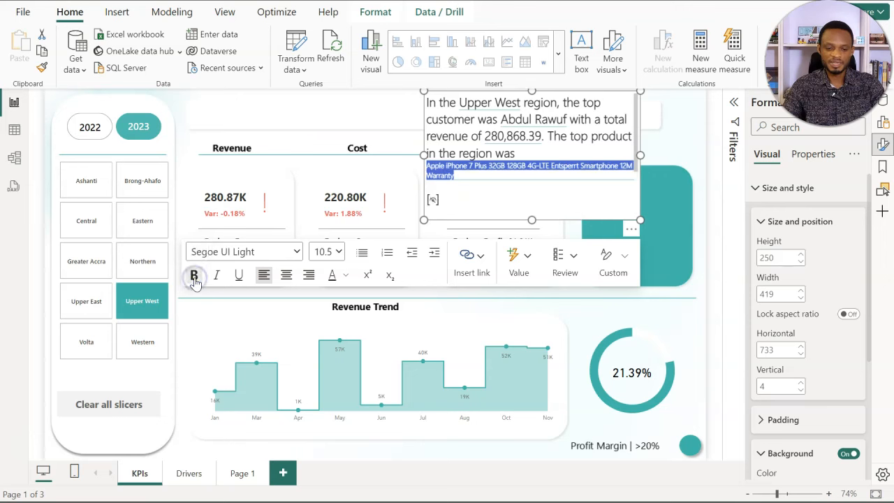
Set the top product value's font size to 18 and resize the narrative box to about 398 high by 412 wide
{"action": "left_click", "coordinate": [335, 252]}
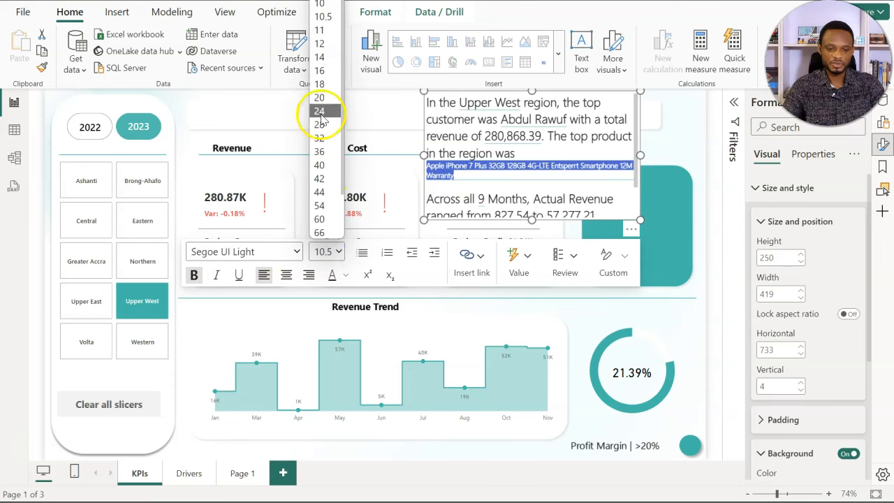
{"action": "left_click", "coordinate": [320, 85]}
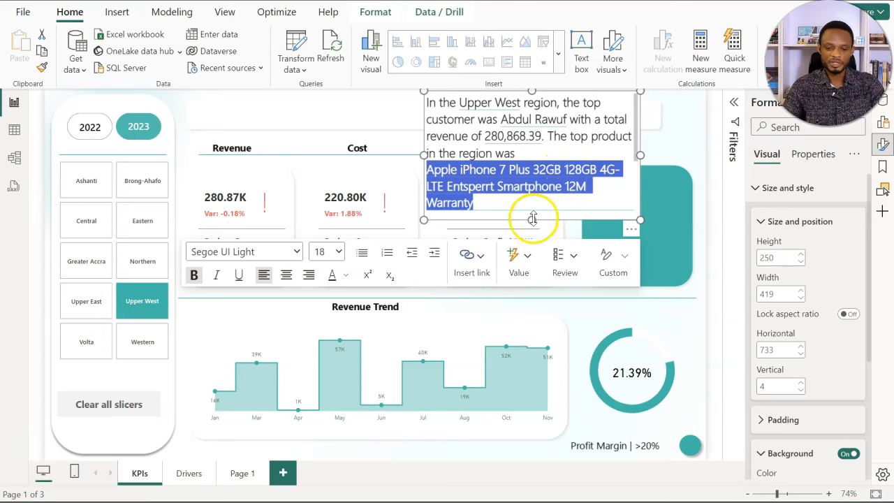
{"action": "left_click_drag", "start_coordinate": [534, 251], "coordinate": [535, 317]}
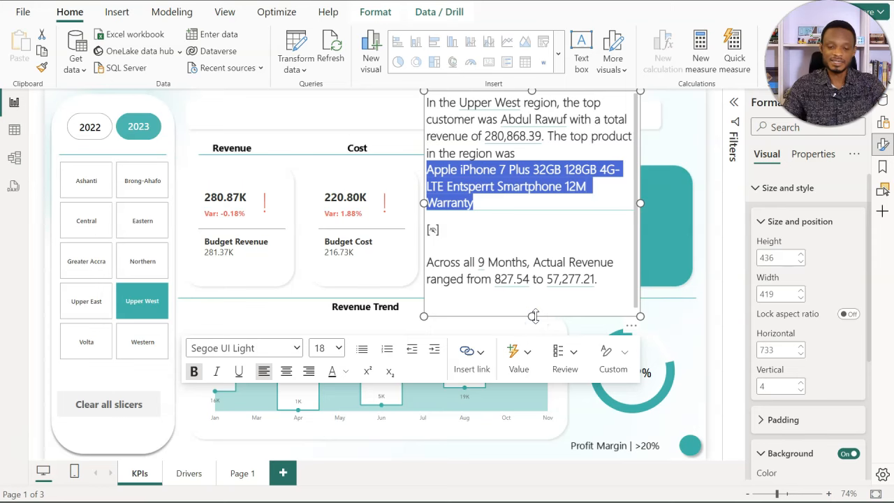
{"action": "left_click", "coordinate": [551, 242]}
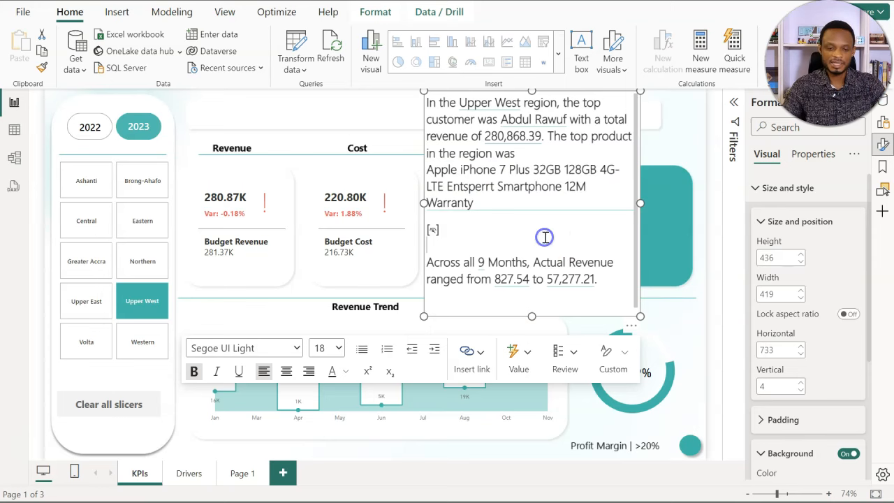
{"action": "left_click_drag", "start_coordinate": [423, 91], "coordinate": [426, 109]}
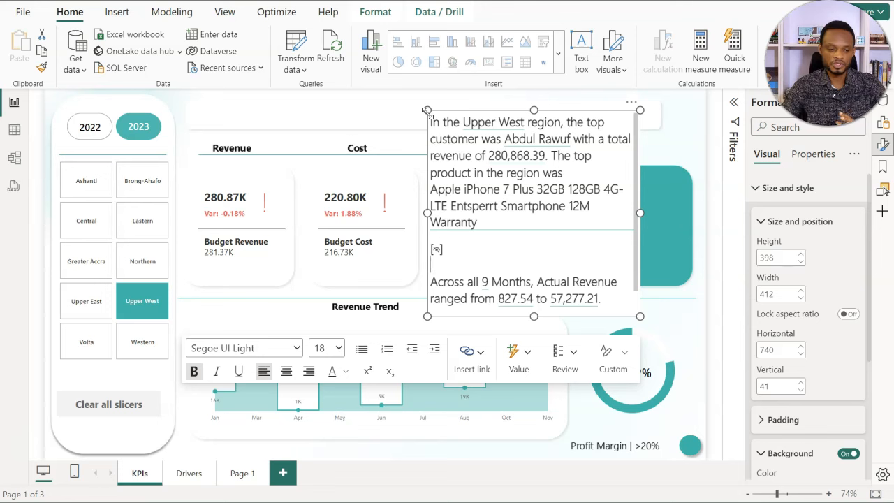
Check the narrative's response by filtering to Brong-Ahafo, Eastern, Northern and Upper West in turn, with the year switched to 2022 at the end
{"action": "left_click", "coordinate": [149, 182]}
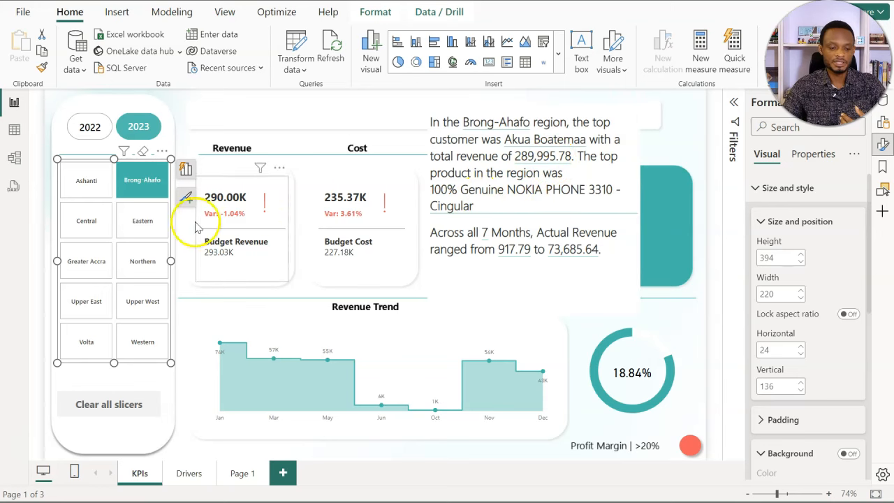
{"action": "left_click", "coordinate": [155, 225]}
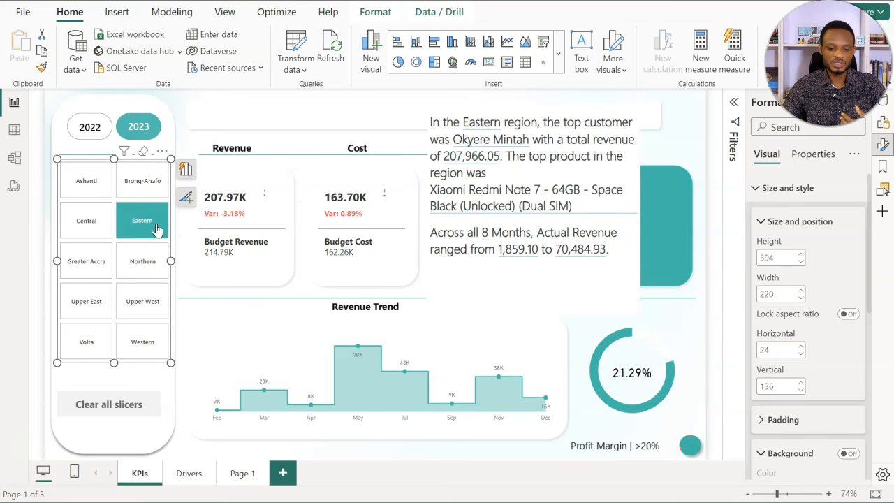
{"action": "left_click", "coordinate": [154, 264]}
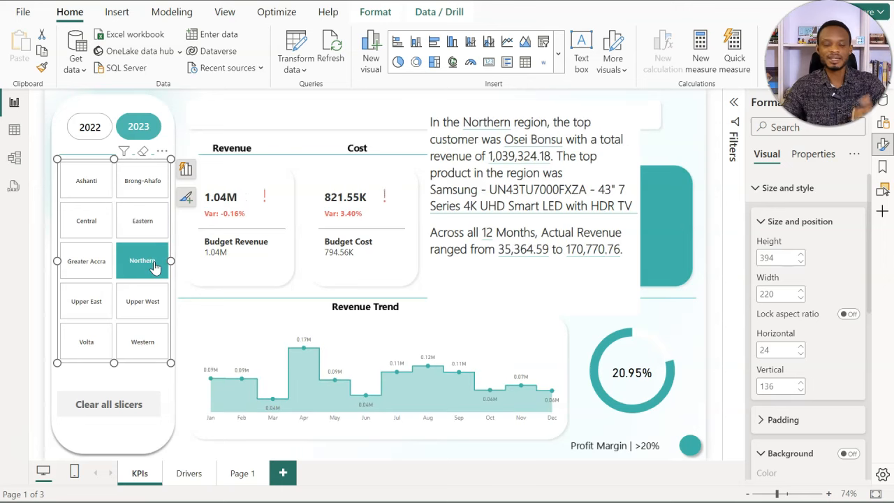
{"action": "left_click", "coordinate": [141, 300]}
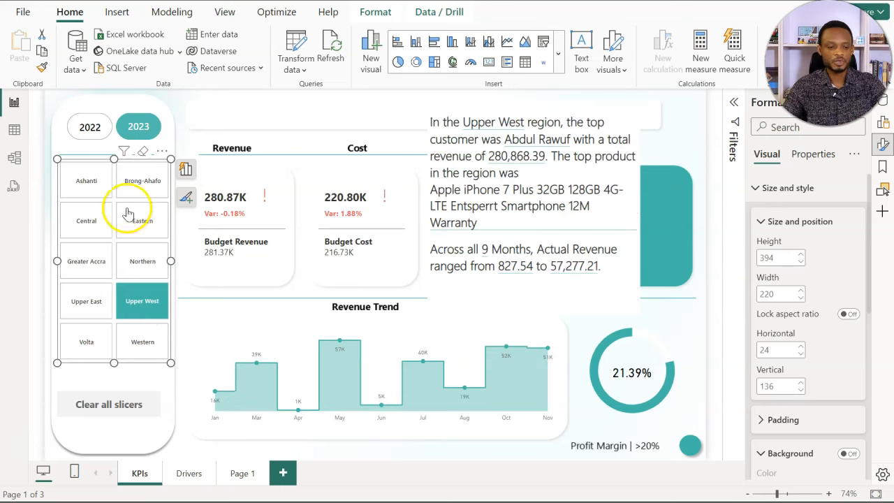
{"action": "left_click", "coordinate": [93, 129]}
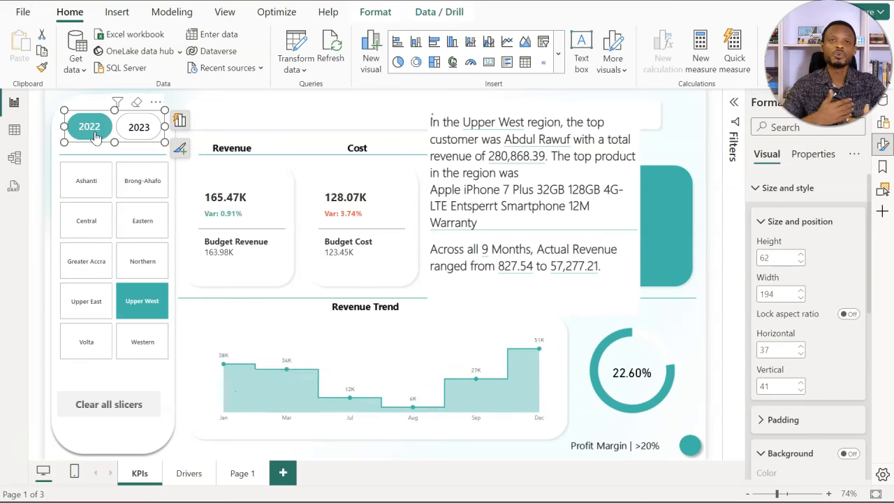